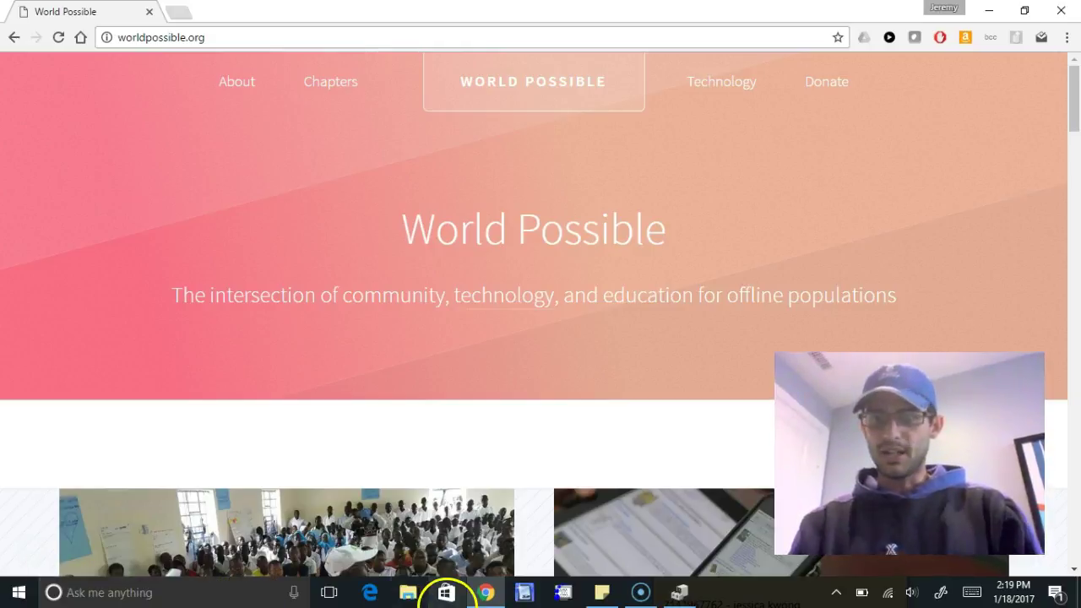
Step: Disconnect the laptop from the RACHEL 2 Wi-Fi network and connect to it again
left_click(888, 592)
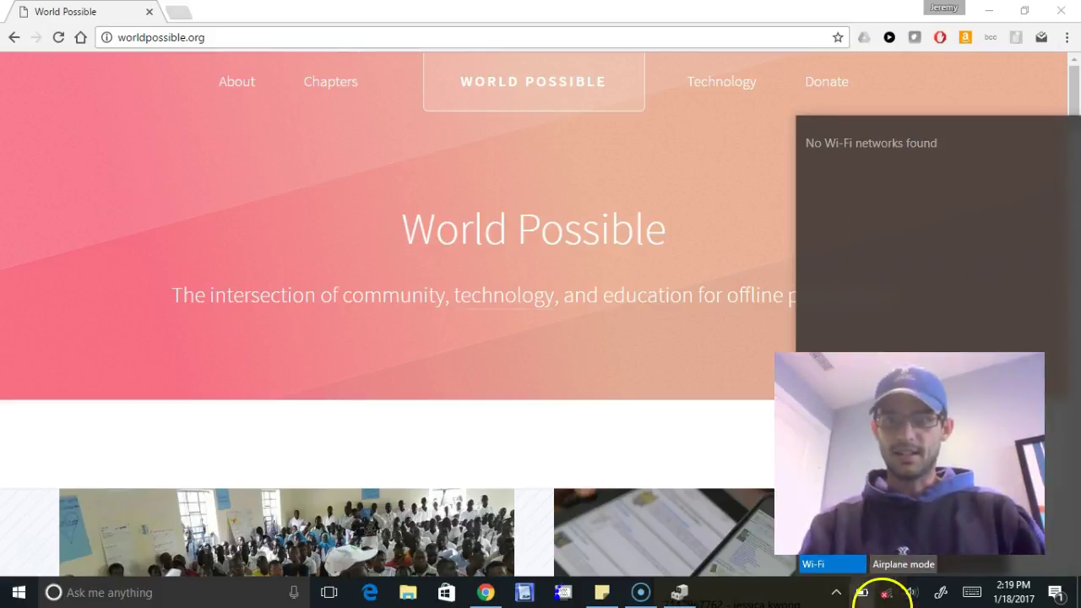
left_click(895, 596)
left_click(895, 593)
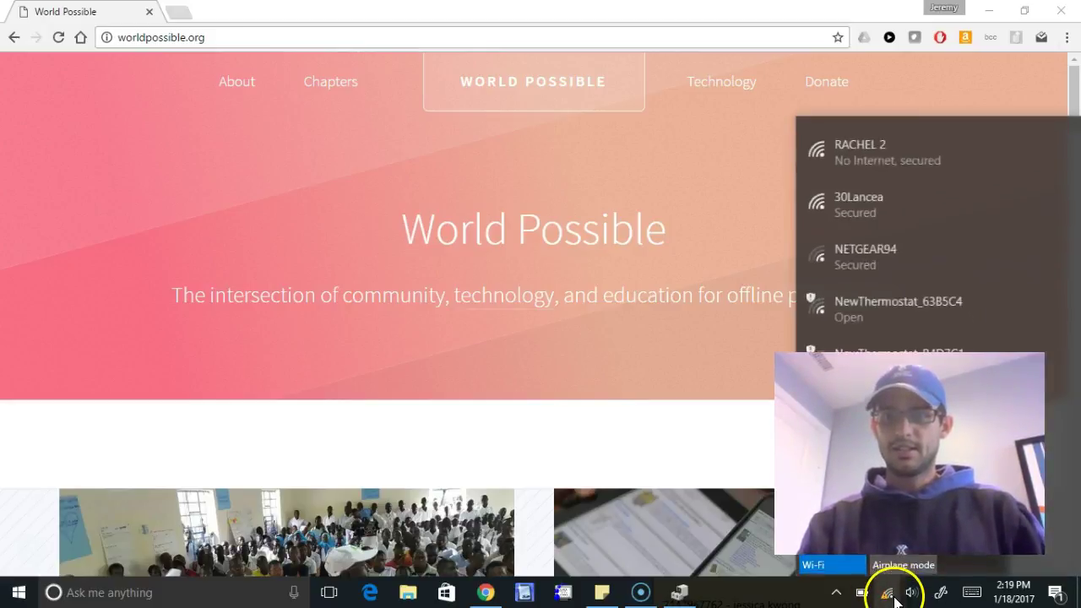
left_click(898, 159)
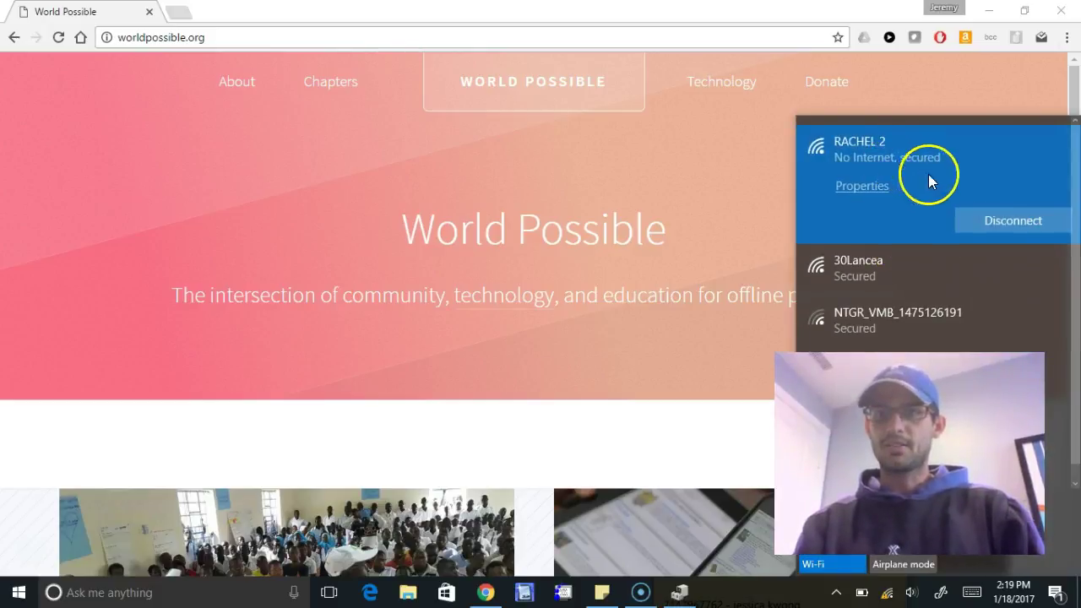
left_click(990, 218)
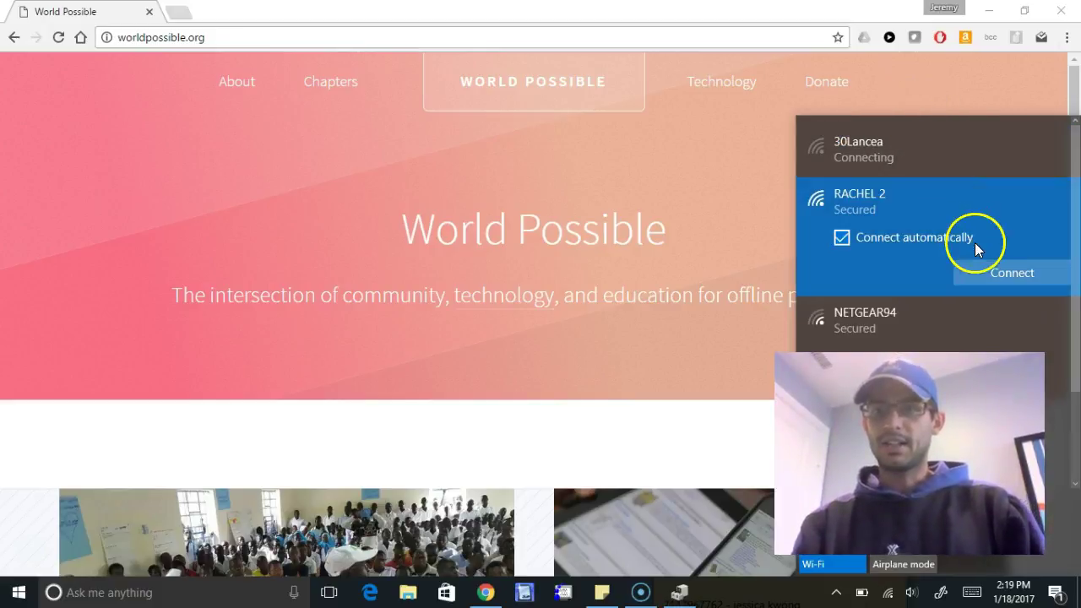
left_click(999, 276)
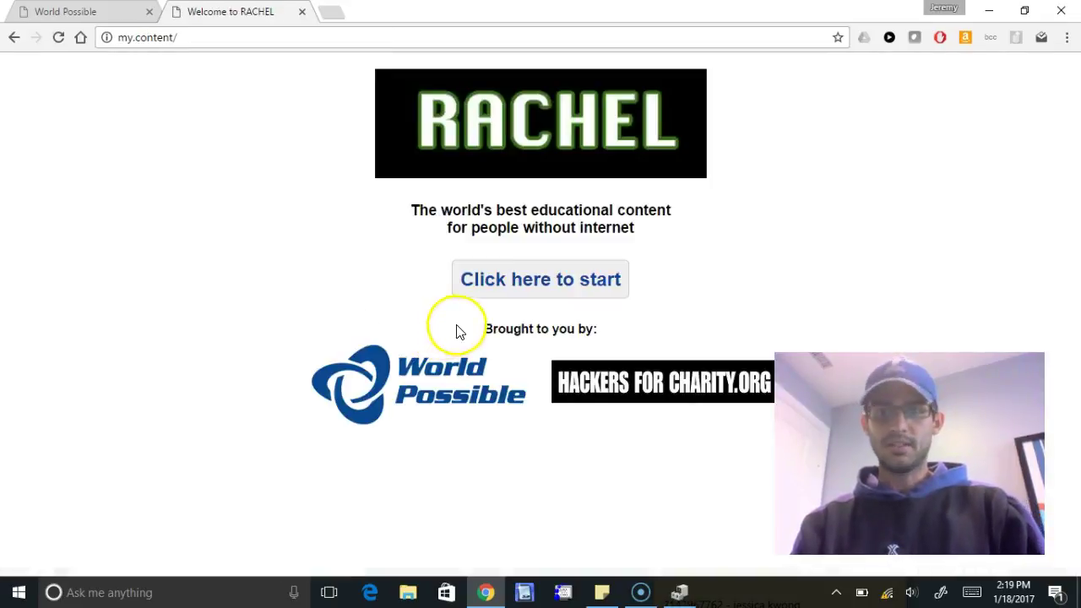
Step: Start RACHEL, close the extra Home tab, and load 192.168.88.1 in the Welcome tab
left_click(499, 292)
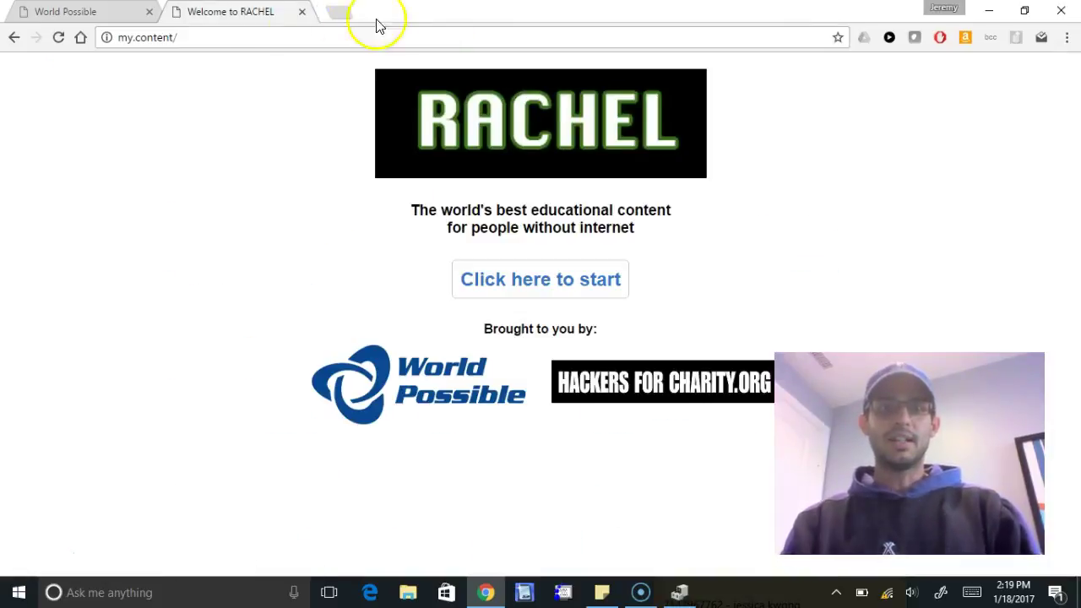
left_click(455, 14)
key("ctrl+l")
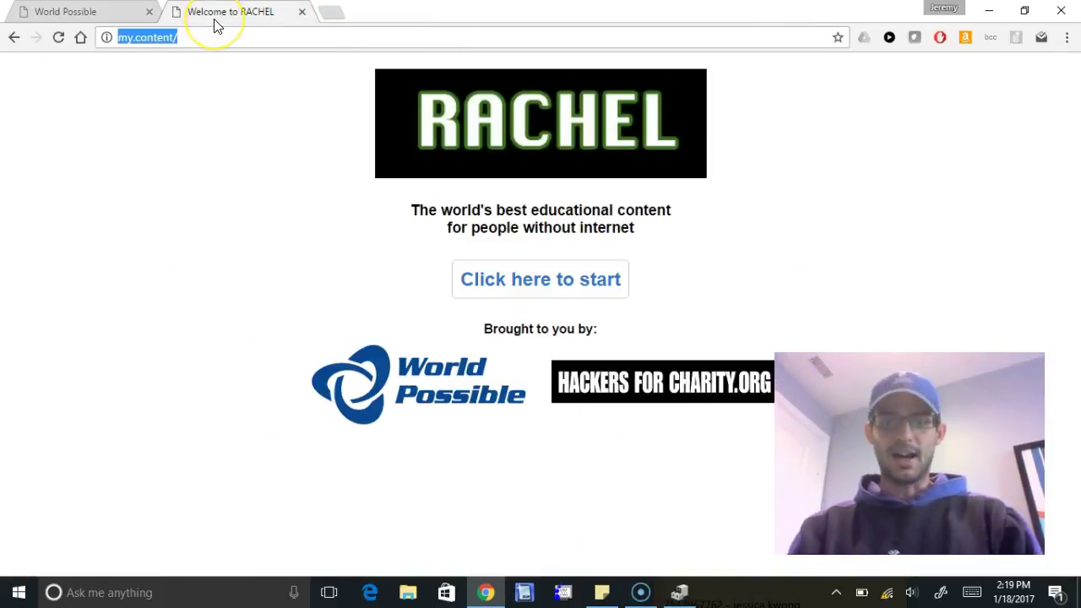
type("192.168.88.1")
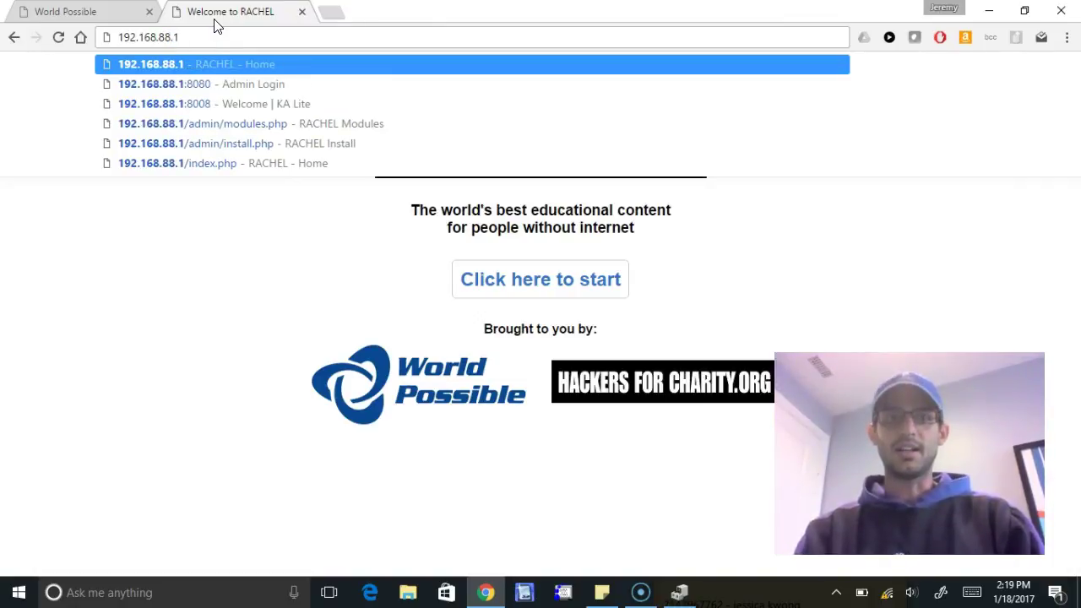
key("Return")
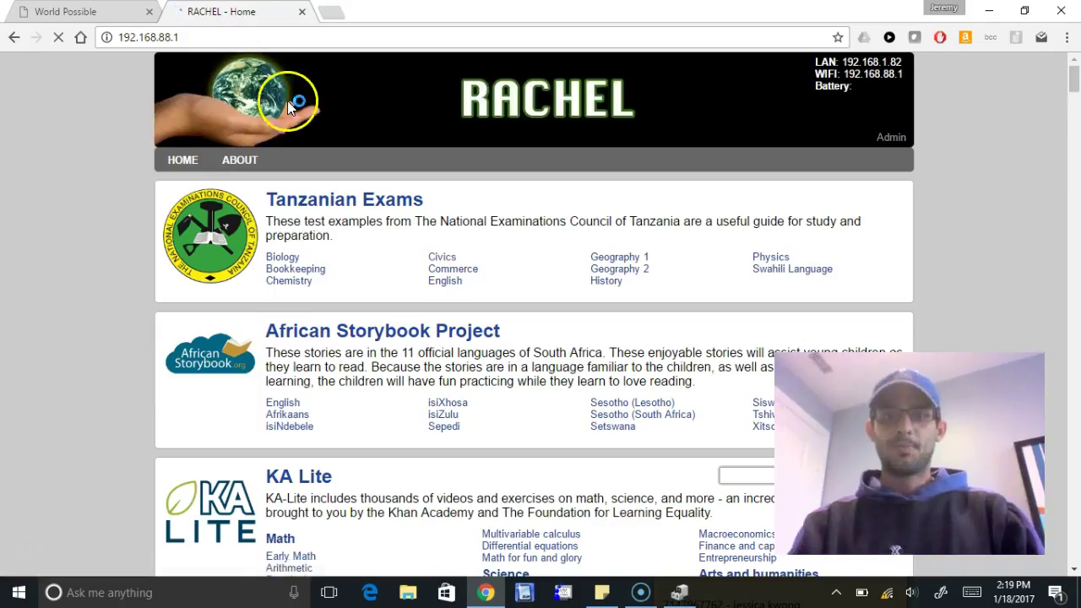
Step: Review the home page's content list and its LAN address 192.168.1.82
scroll(296, 132, "down", 2)
scroll(292, 137, "up", 2)
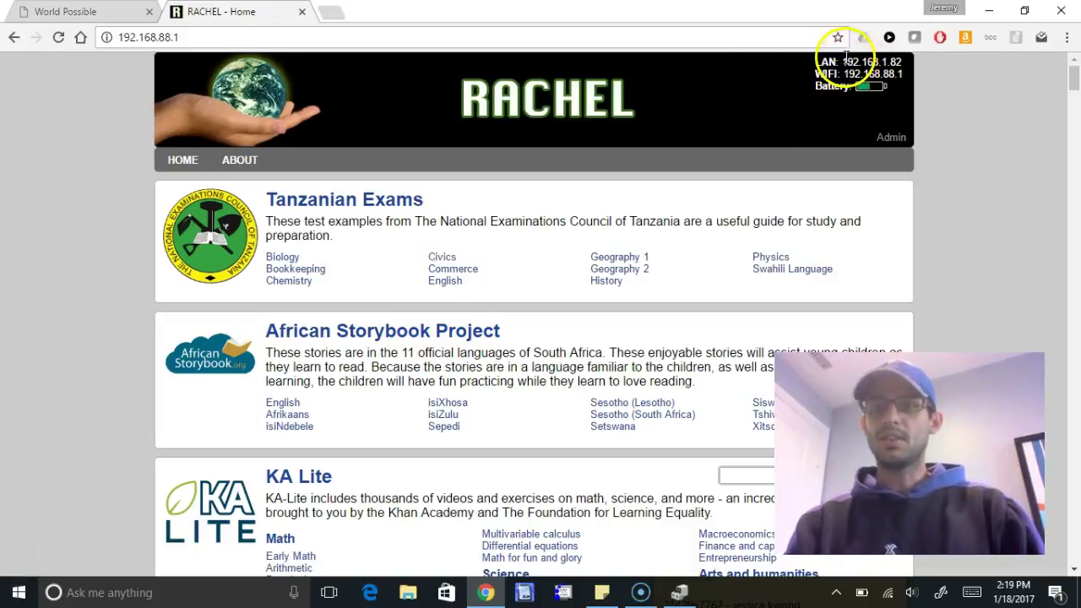
left_click_drag(904, 62, 880, 76)
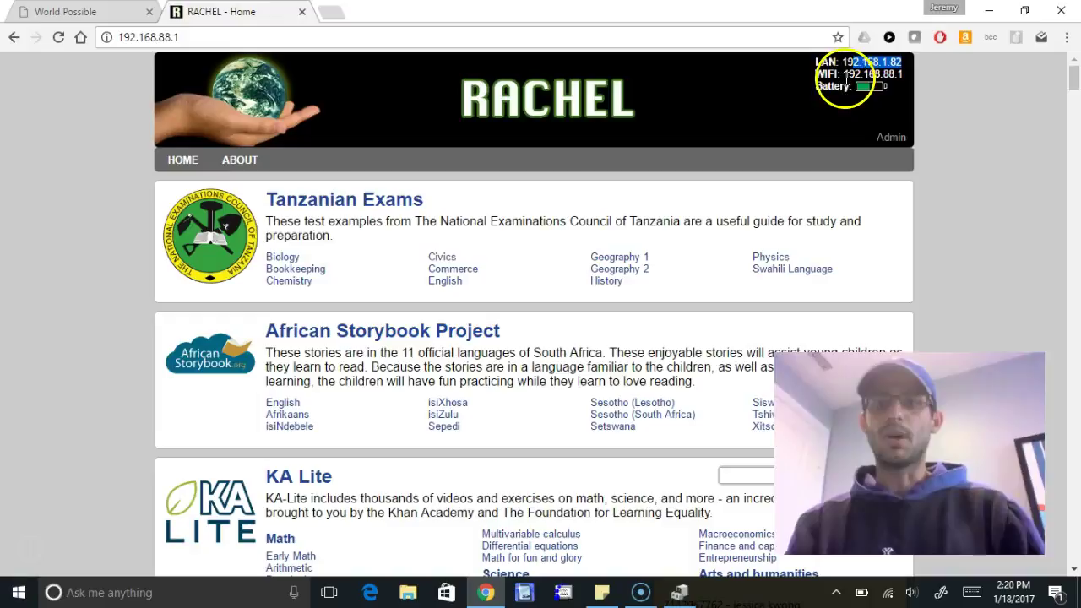
Step: Open Admin, log out, then log back in with the saved credentials
left_click(893, 139)
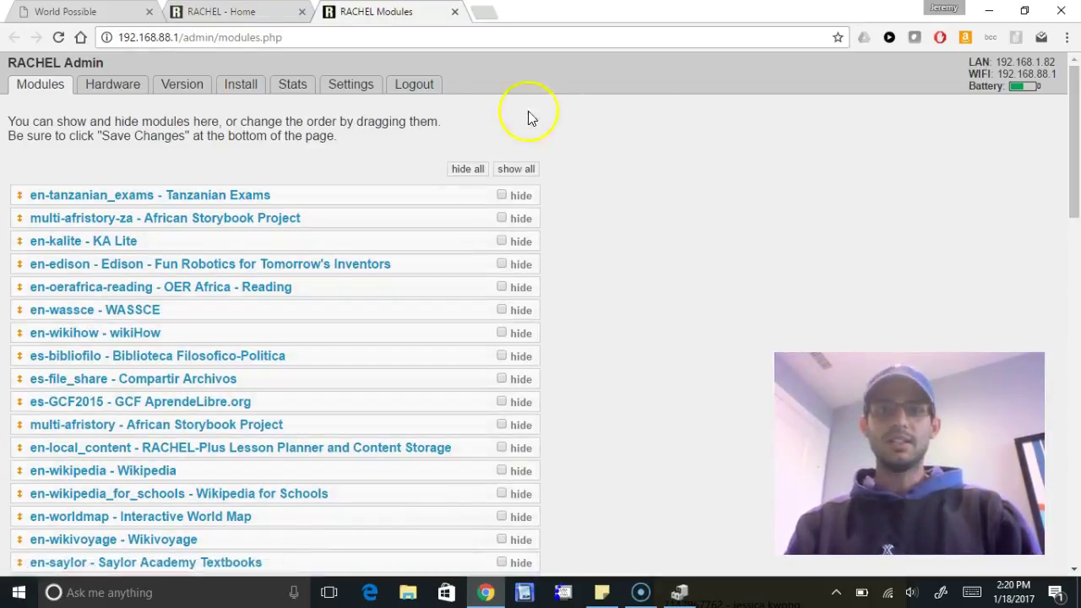
left_click(423, 86)
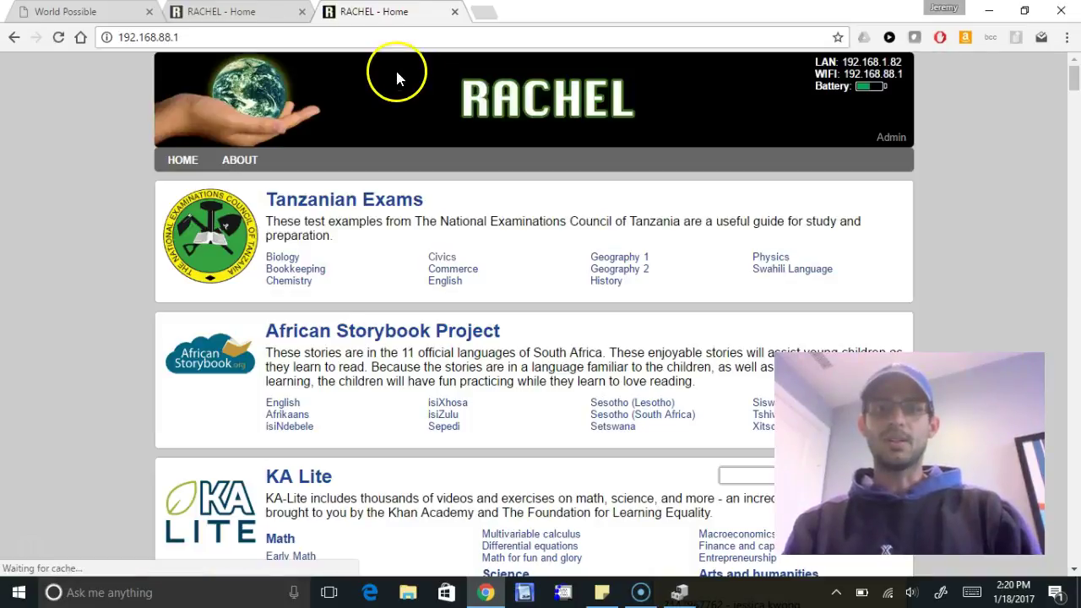
left_click(889, 138)
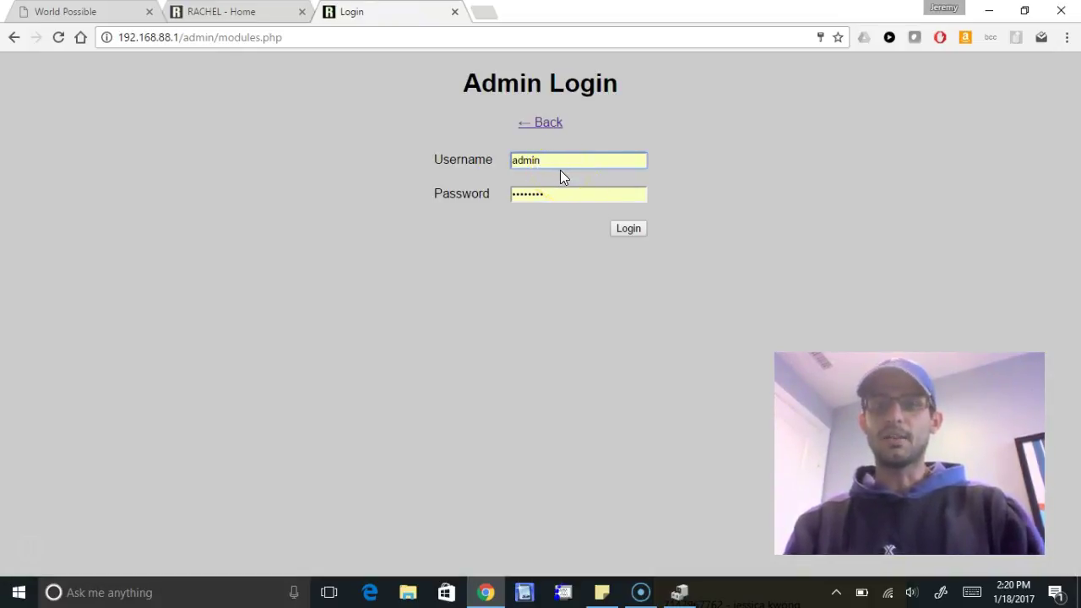
left_click(630, 231)
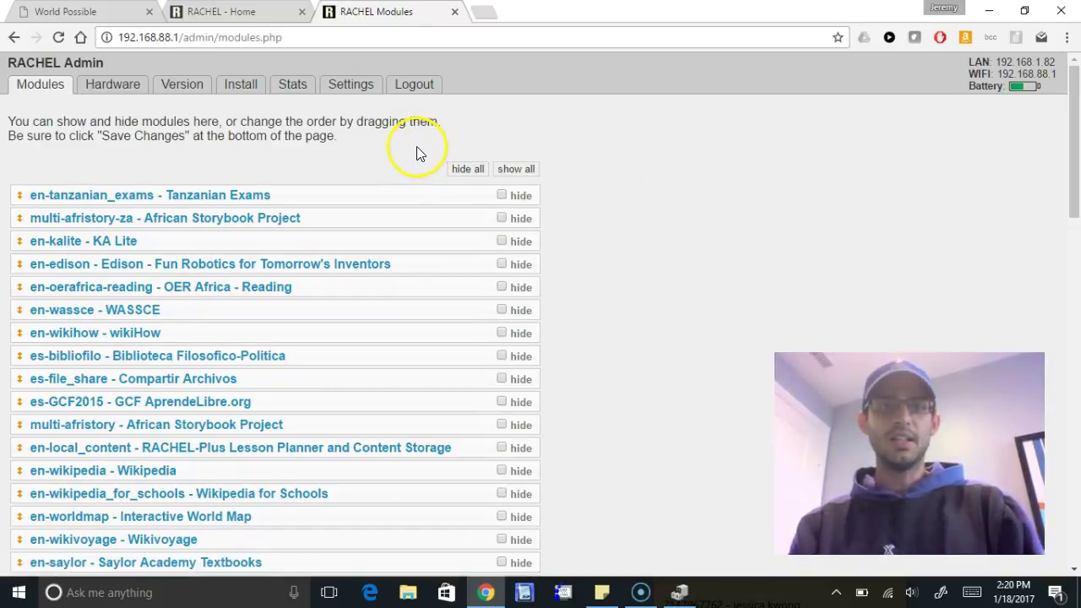
Step: Scroll through the installed modules list, including en-medline_plus, and back up
scroll(411, 145, "down", 1)
scroll(410, 151, "down", 9)
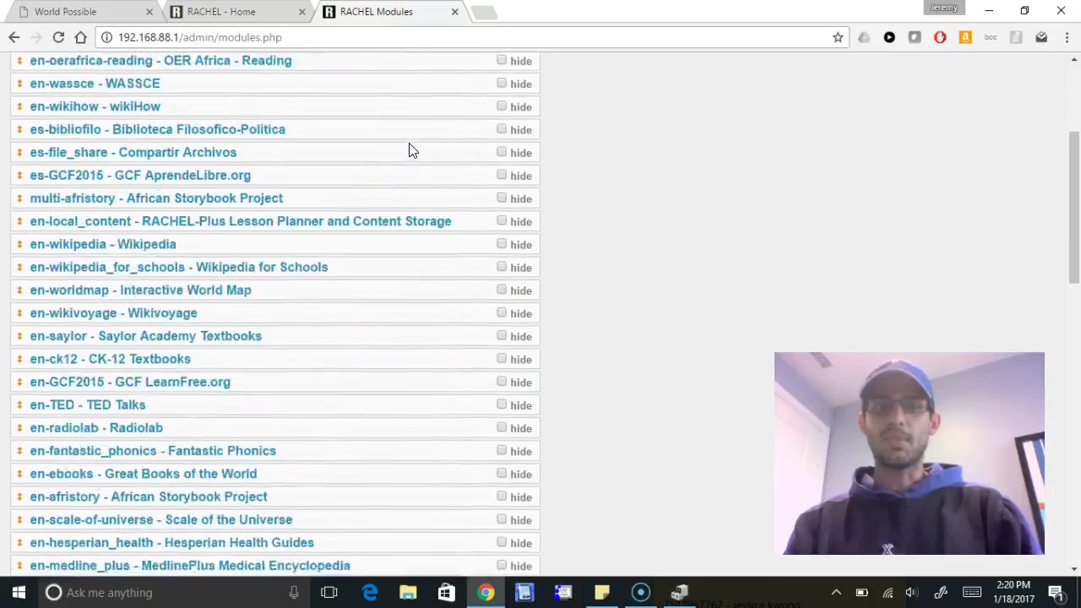
scroll(410, 151, "down", 5)
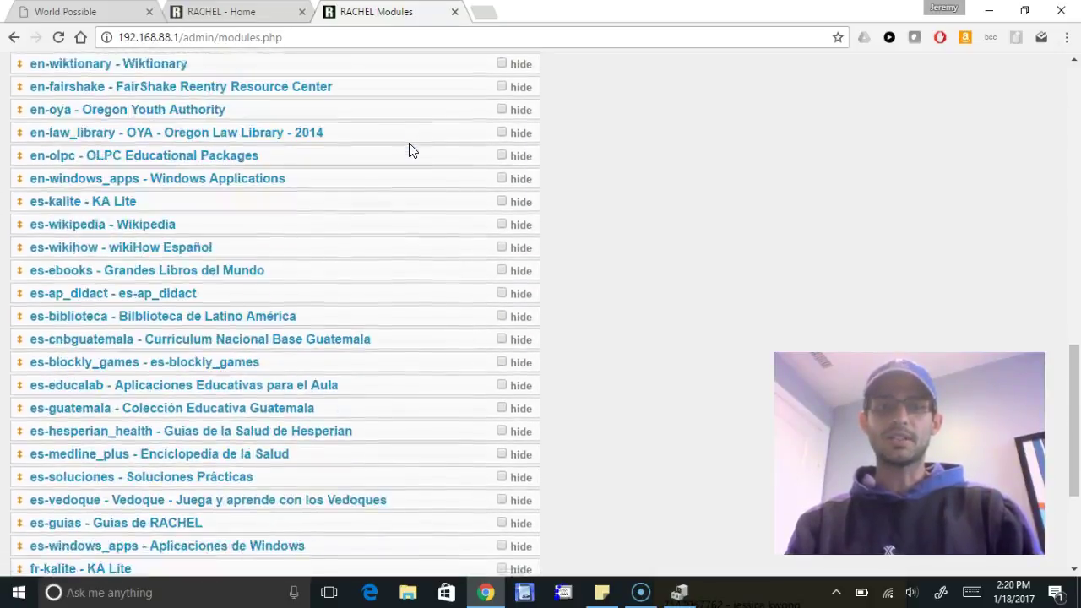
scroll(416, 155, "up", 12)
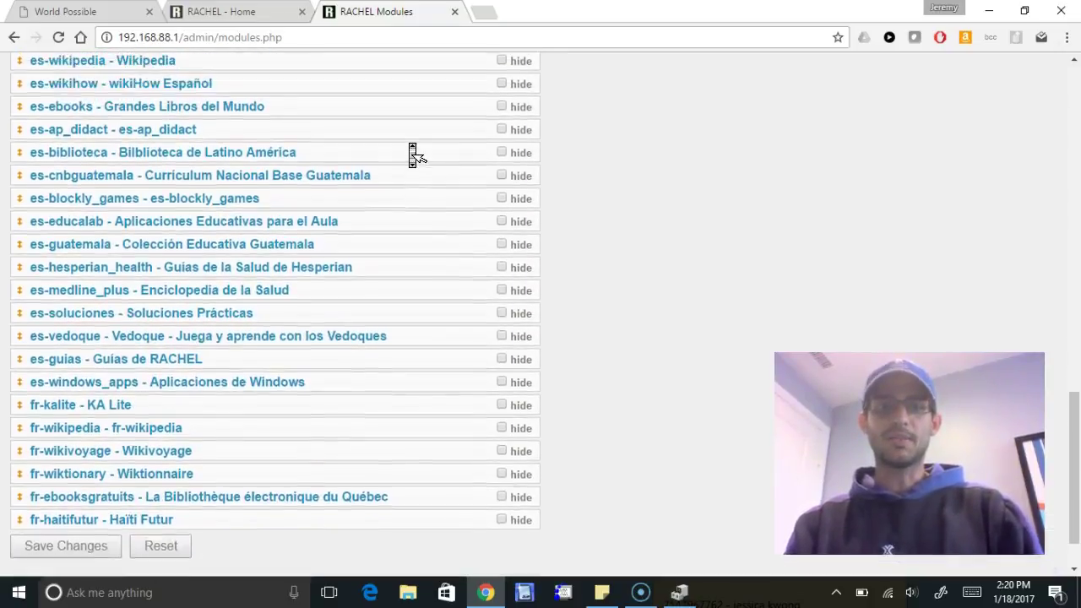
scroll(414, 154, "up", 2)
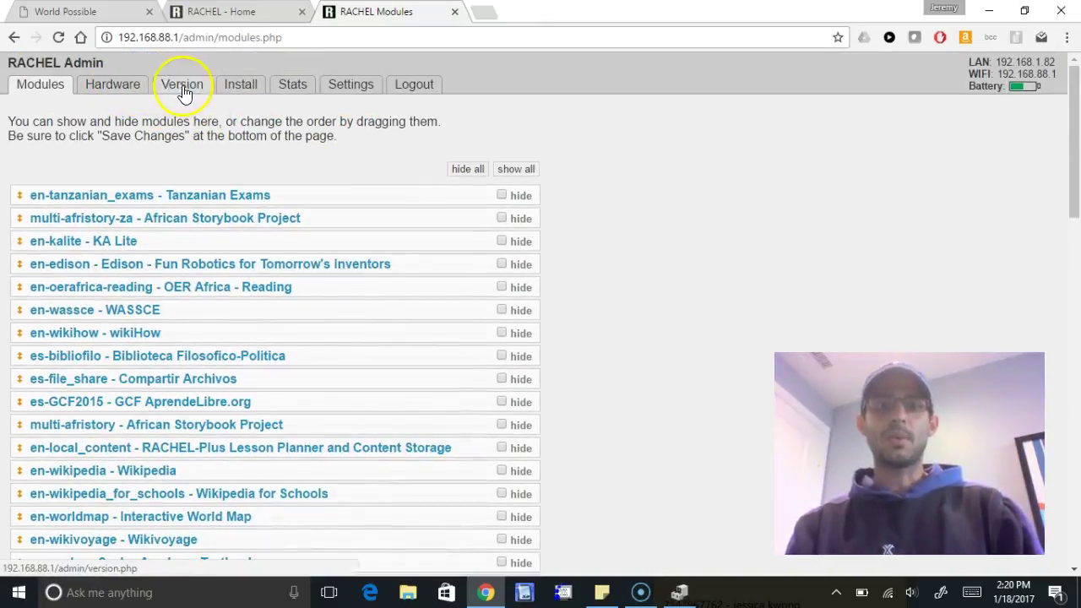
Step: Review the Hardware page: modules using 314G of 439G, 103G free, Wi-Fi On, and shutdown controls
left_click(117, 86)
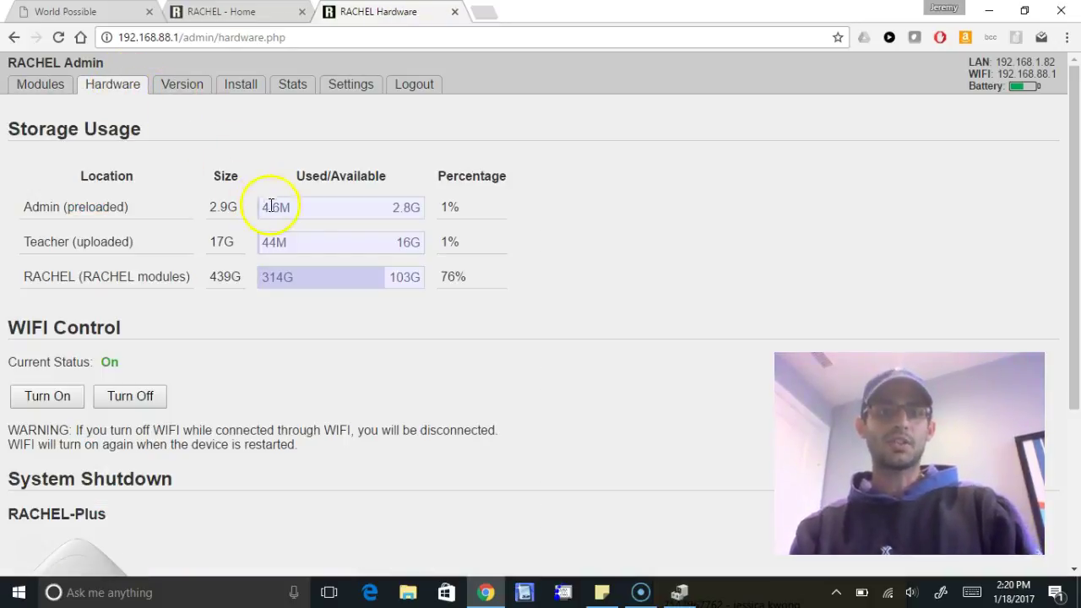
mouse_move(394, 283)
left_mouse_down()
mouse_move(425, 273)
mouse_move(411, 281)
left_mouse_up()
left_click(410, 282)
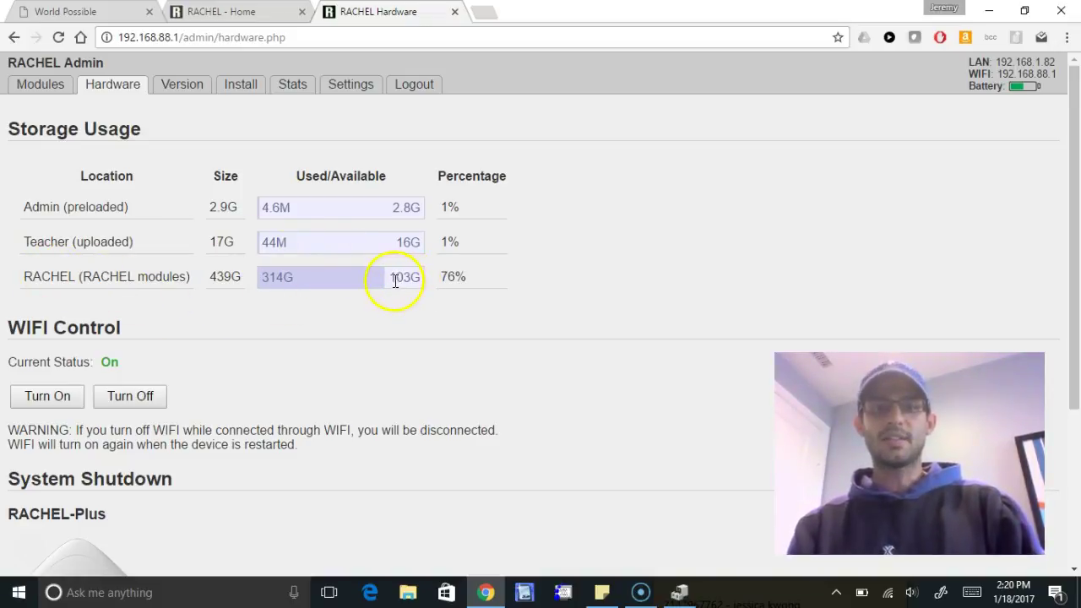
left_click_drag(395, 282, 416, 279)
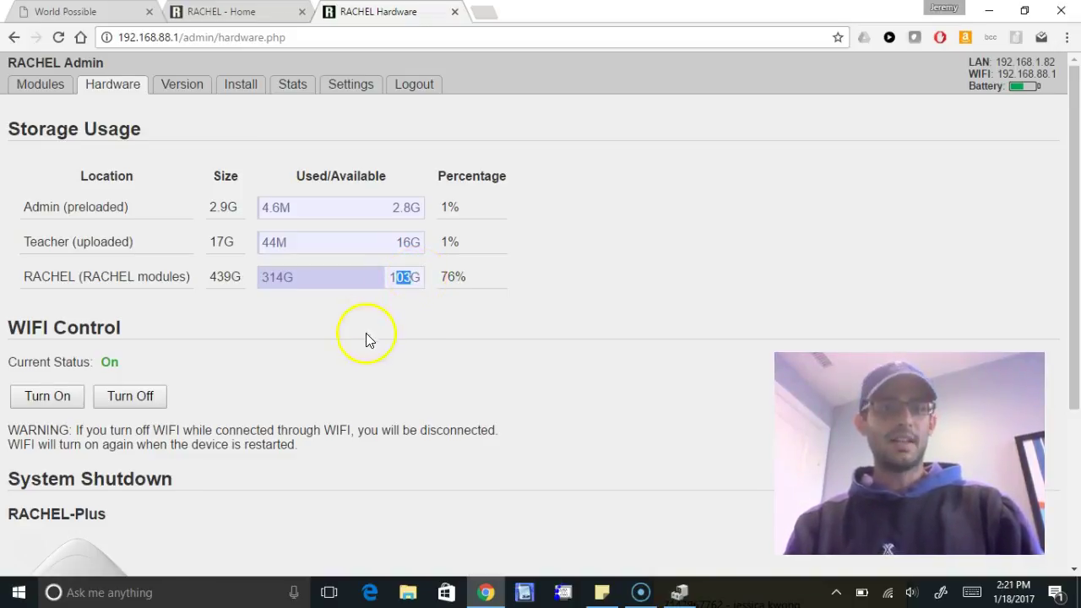
scroll(369, 338, "down", 2)
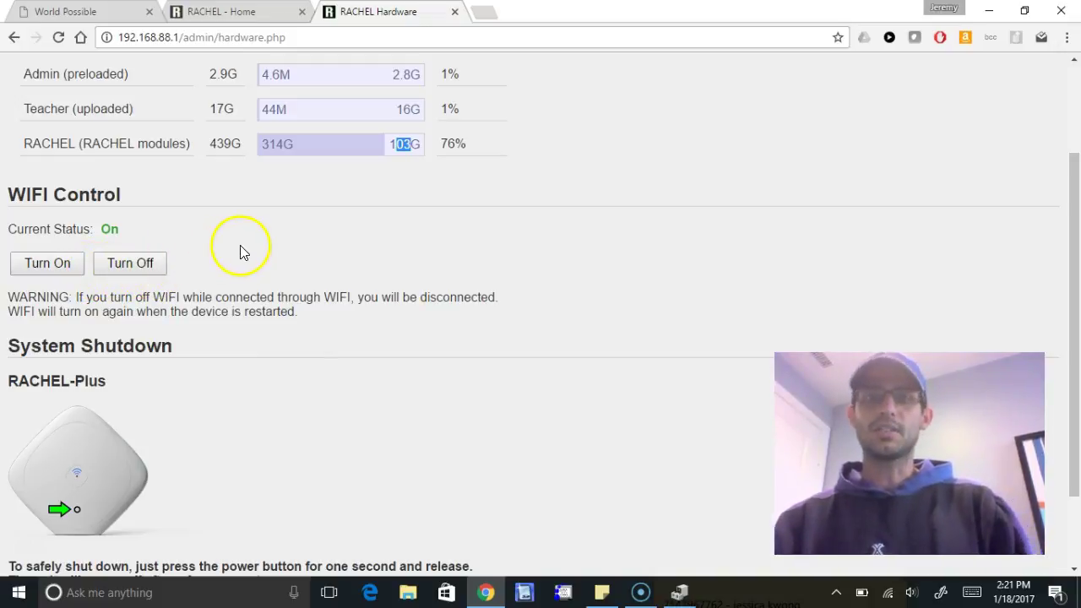
scroll(240, 257, "down", 2)
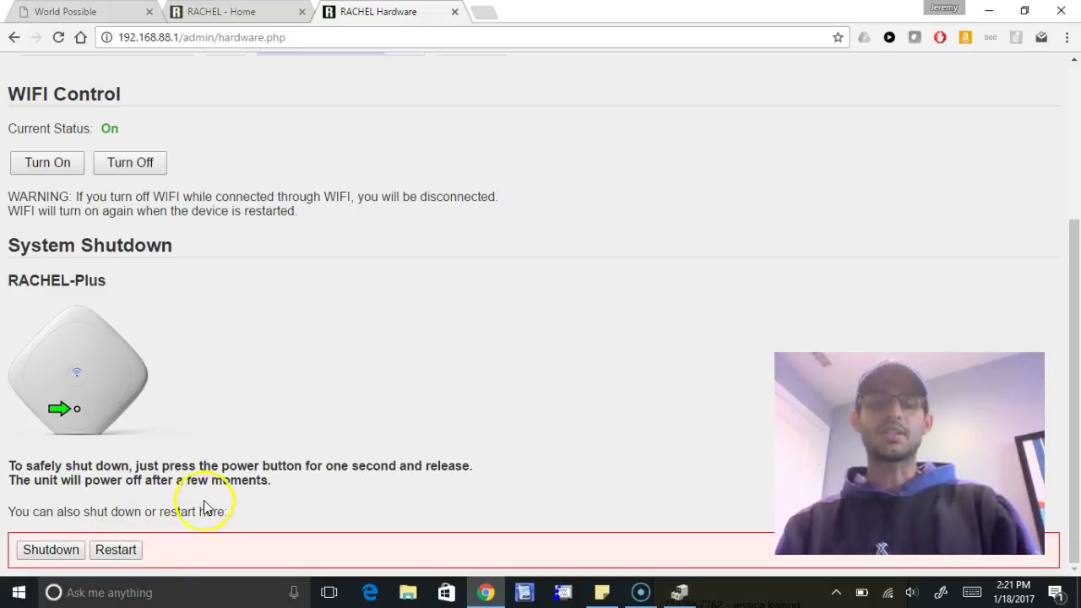
scroll(204, 508, "up", 3)
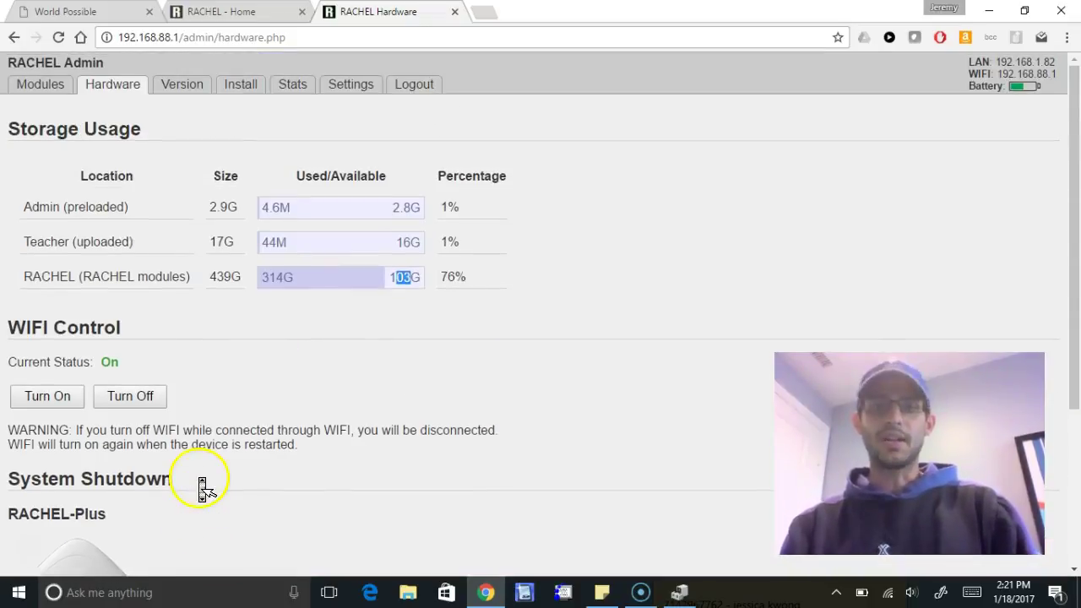
Step: Open the Version page and scroll through the system and content version list
left_click(181, 90)
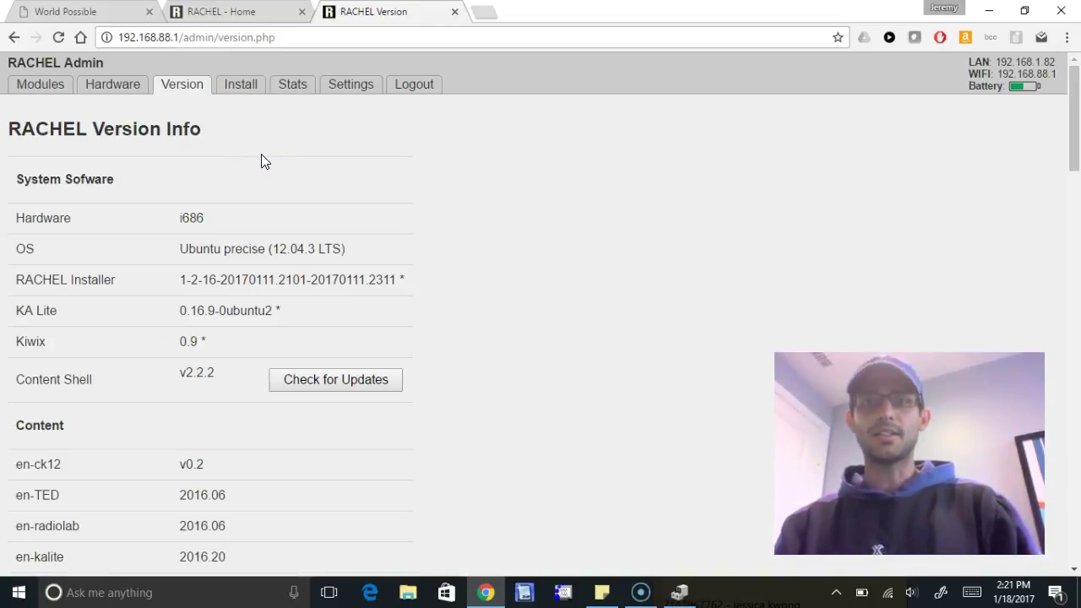
scroll(264, 175, "down", 1)
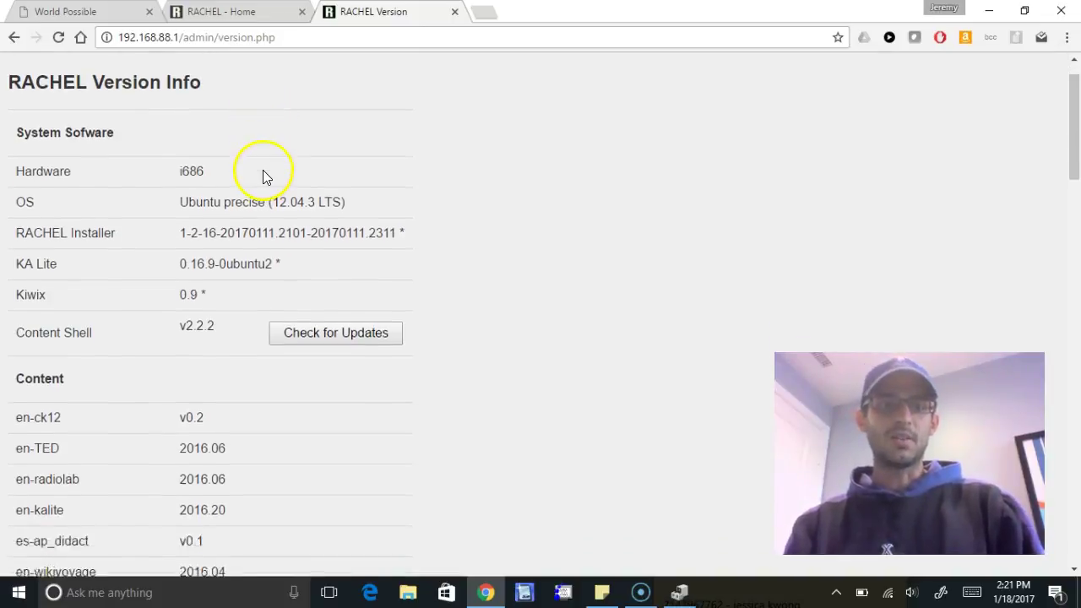
double_click(48, 370)
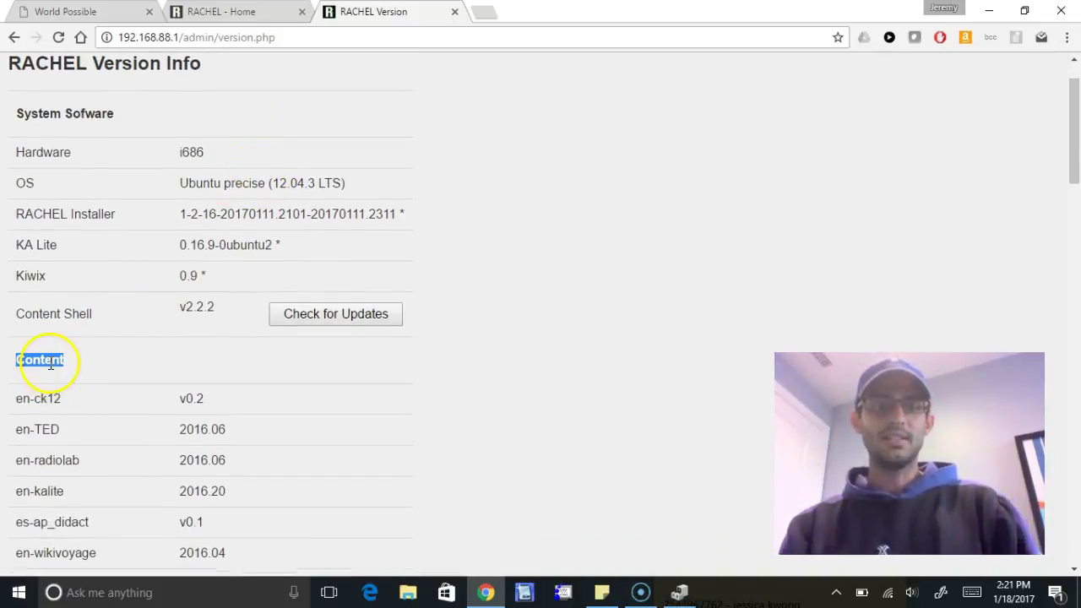
scroll(142, 375, "down", 3)
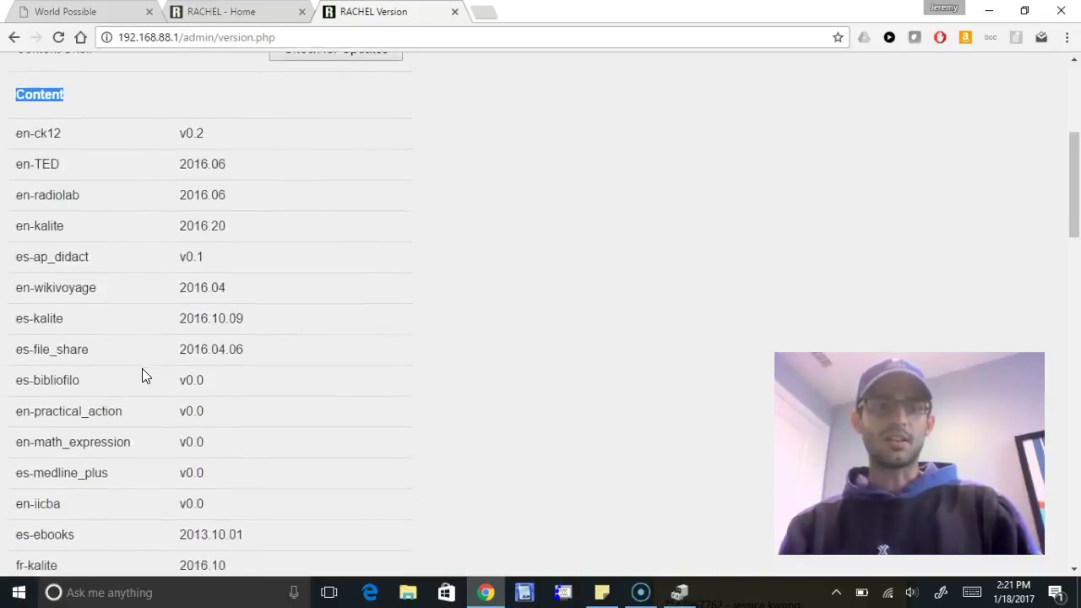
scroll(142, 369, "down", 12)
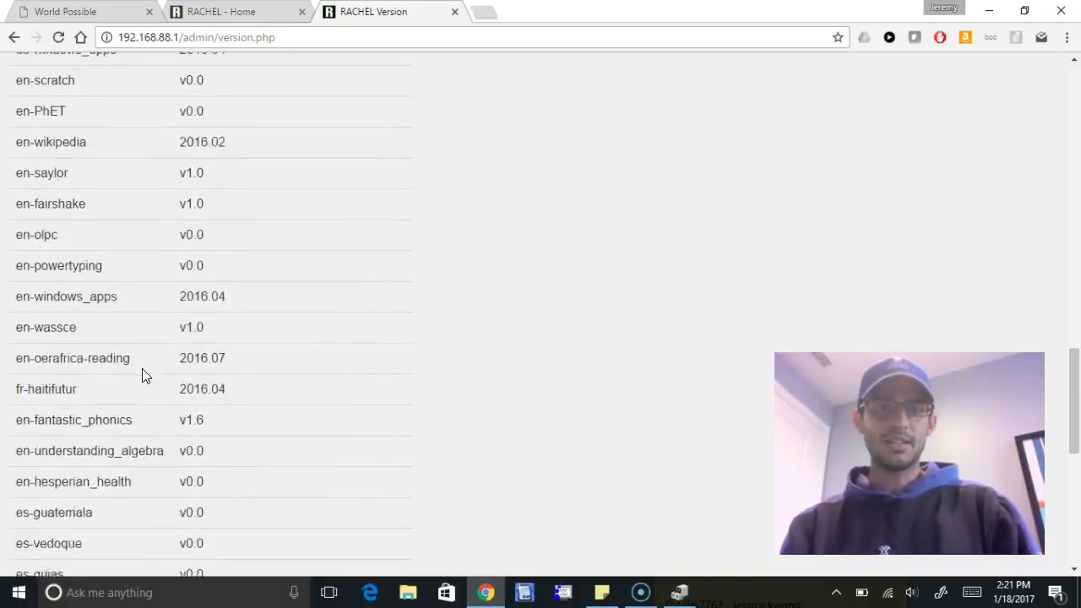
scroll(142, 368, "up", 15)
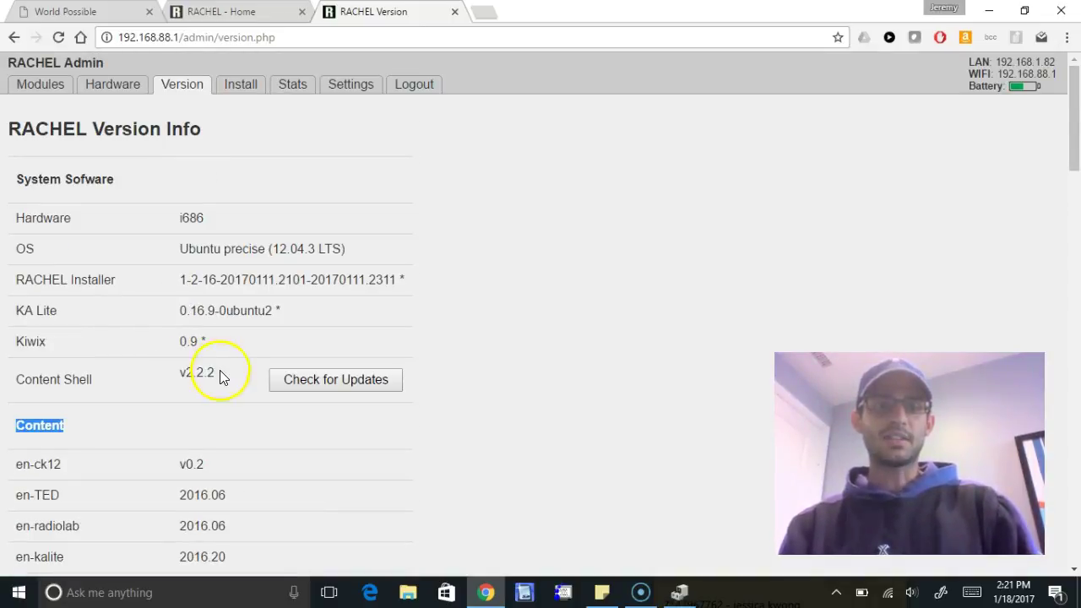
Step: Check Content Shell for updates, confirming v2.2.2 is up to date
left_click(316, 379)
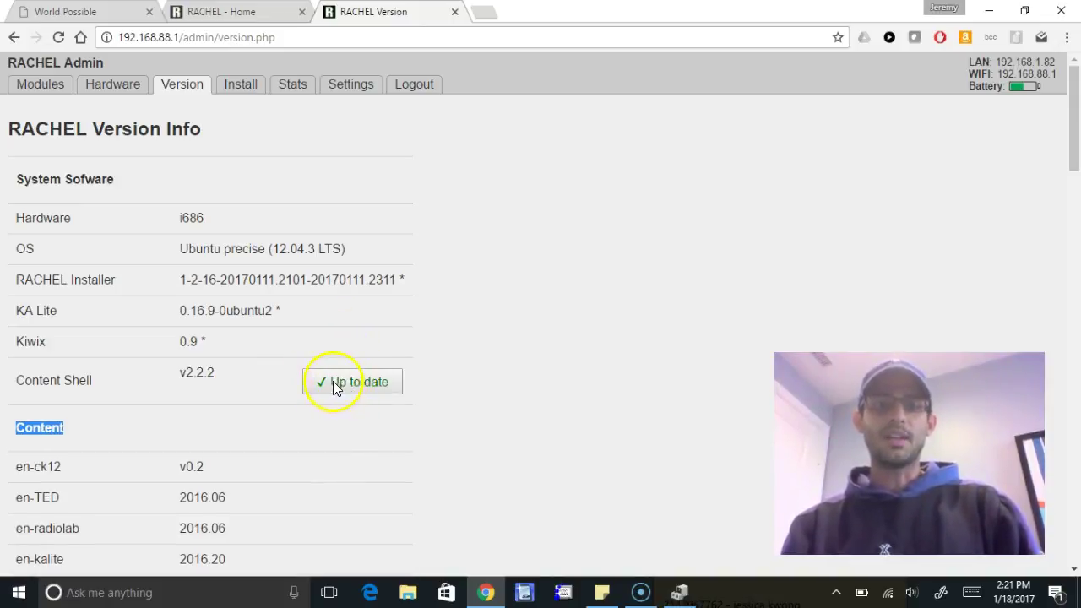
scroll(363, 394, "down", 2)
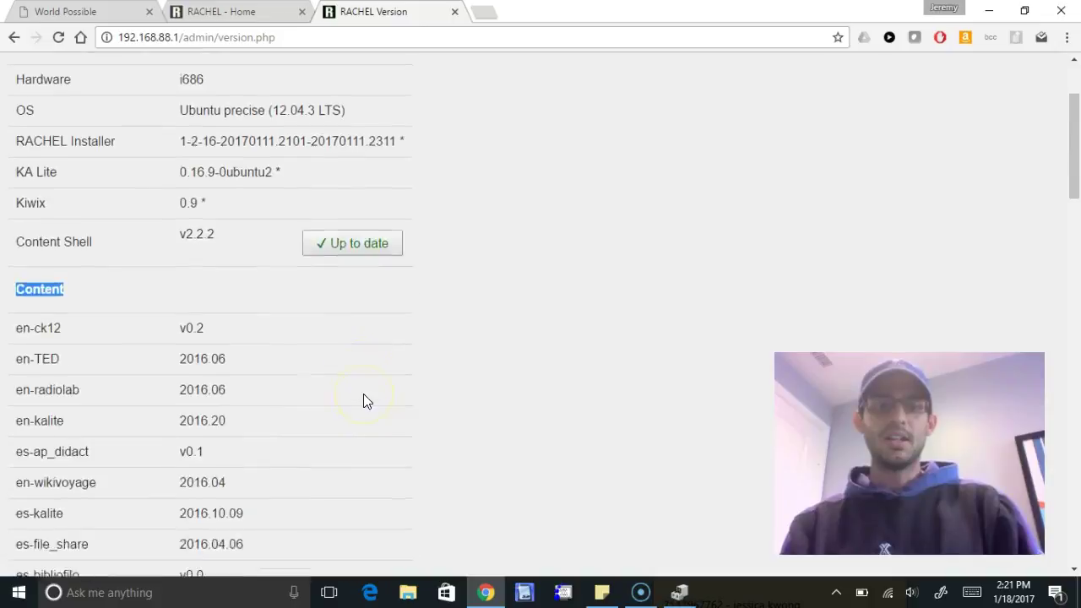
scroll(363, 394, "down", 8)
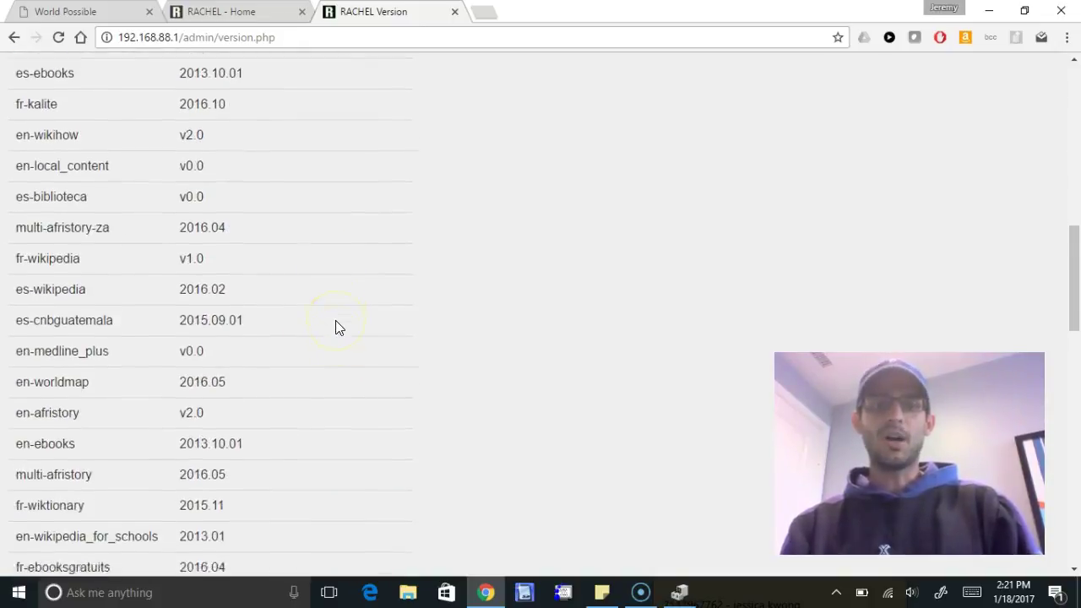
scroll(335, 321, "down", 10)
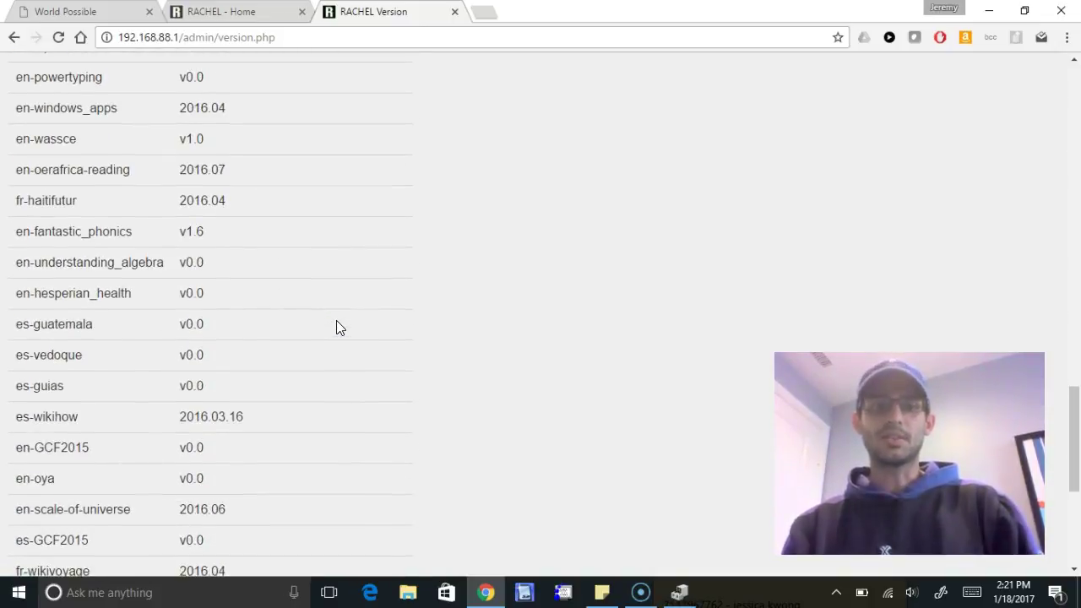
left_click(309, 289)
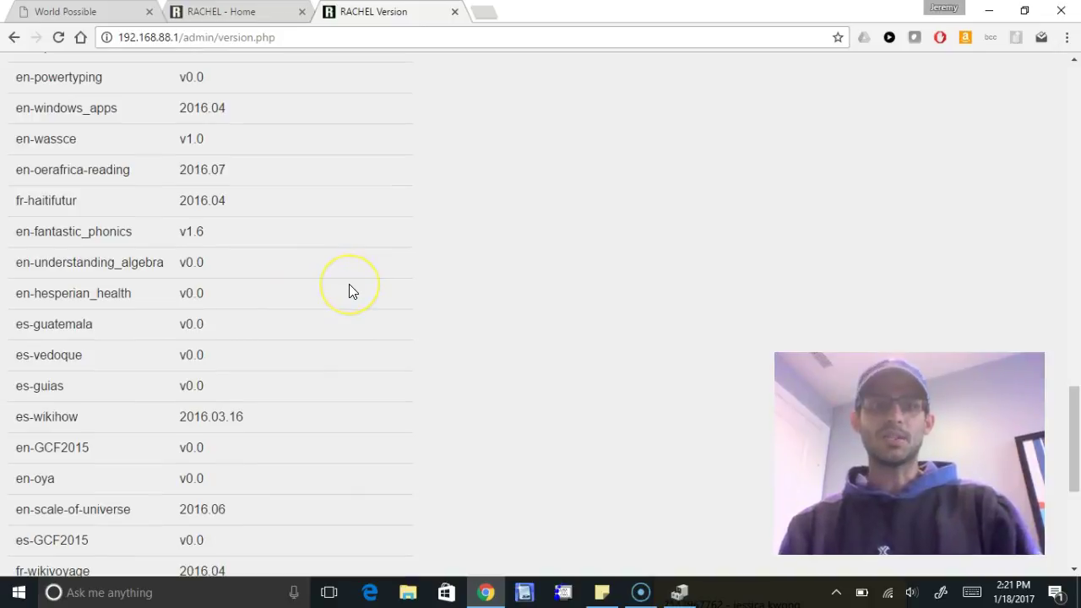
scroll(352, 292, "down", 4)
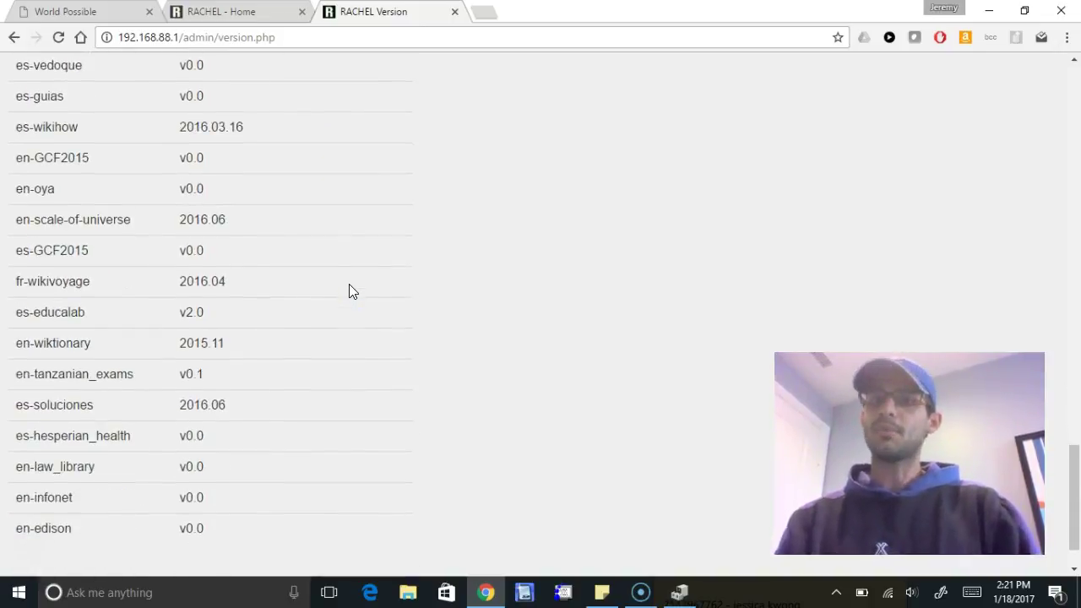
scroll(352, 291, "down", 1)
scroll(352, 292, "up", 8)
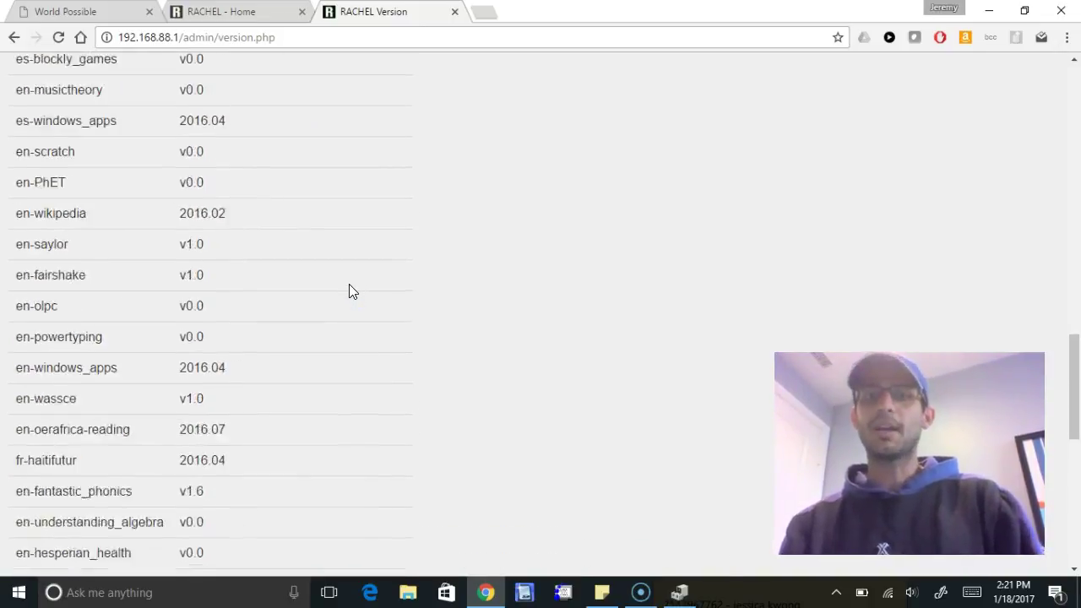
scroll(353, 292, "up", 7)
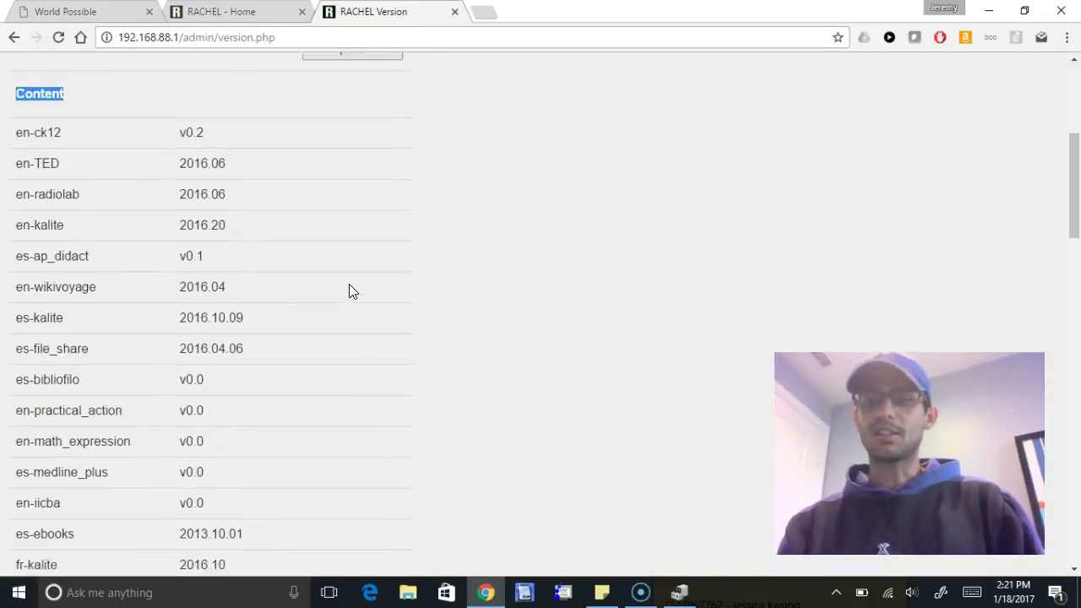
scroll(352, 292, "up", 4)
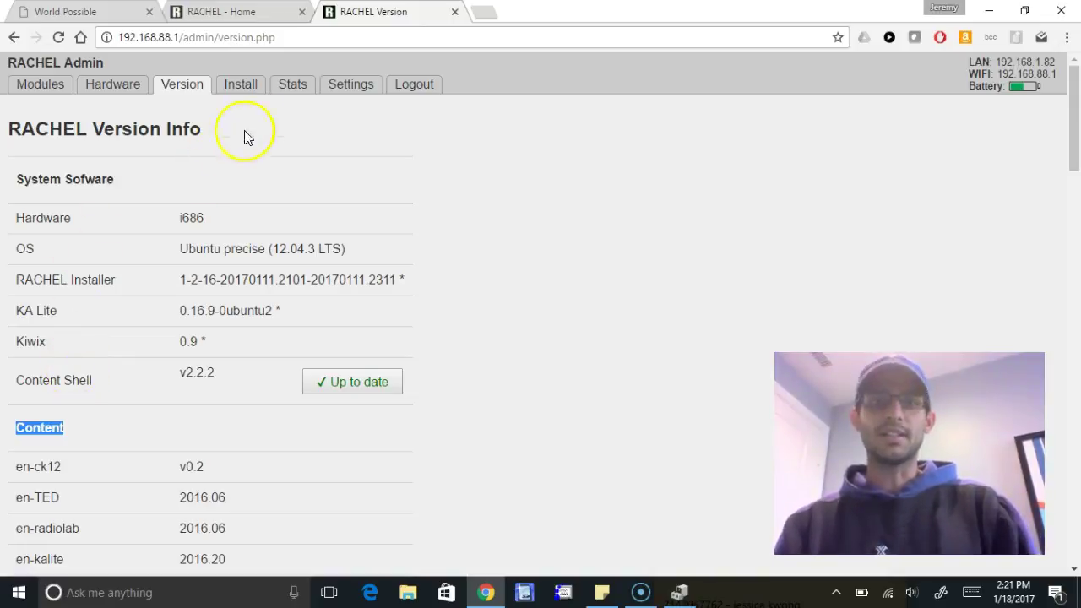
Step: Delete the en-tanzanian_exams module from the Install page and confirm
left_click(229, 91)
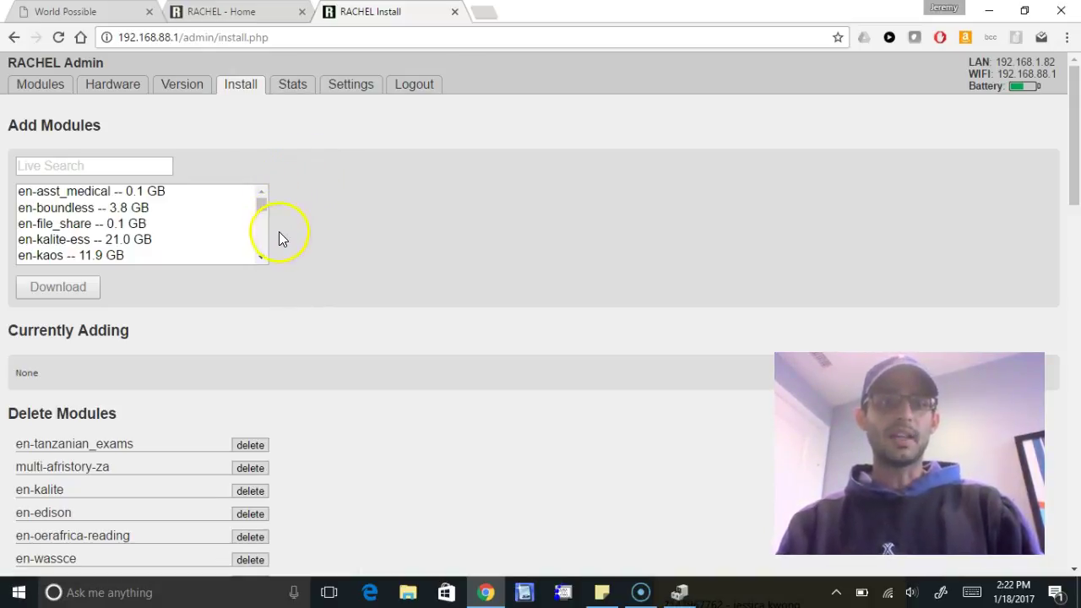
scroll(283, 254, "down", 2)
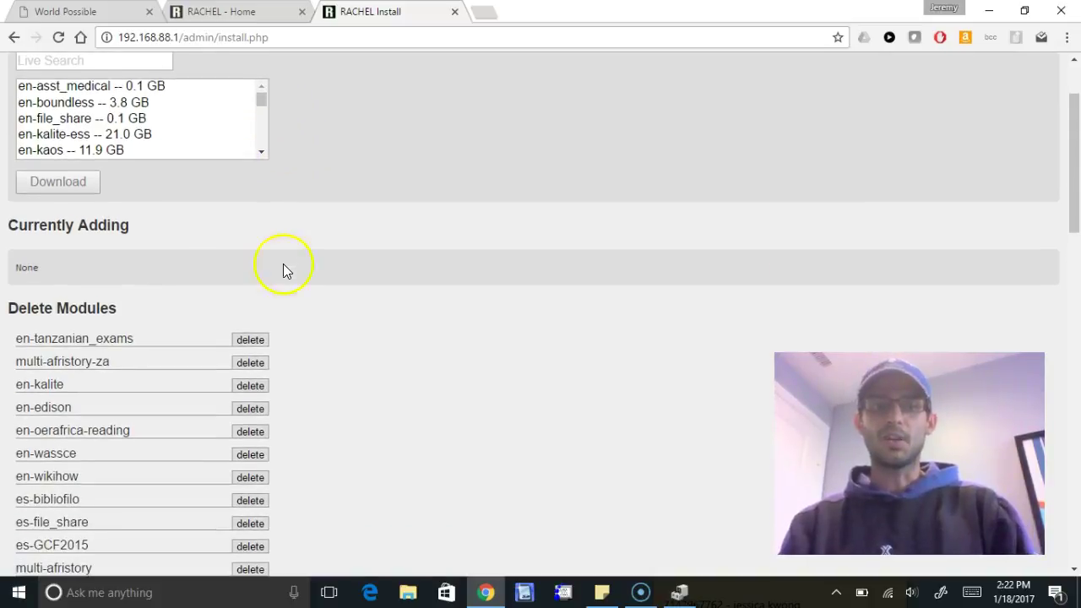
left_click(262, 341)
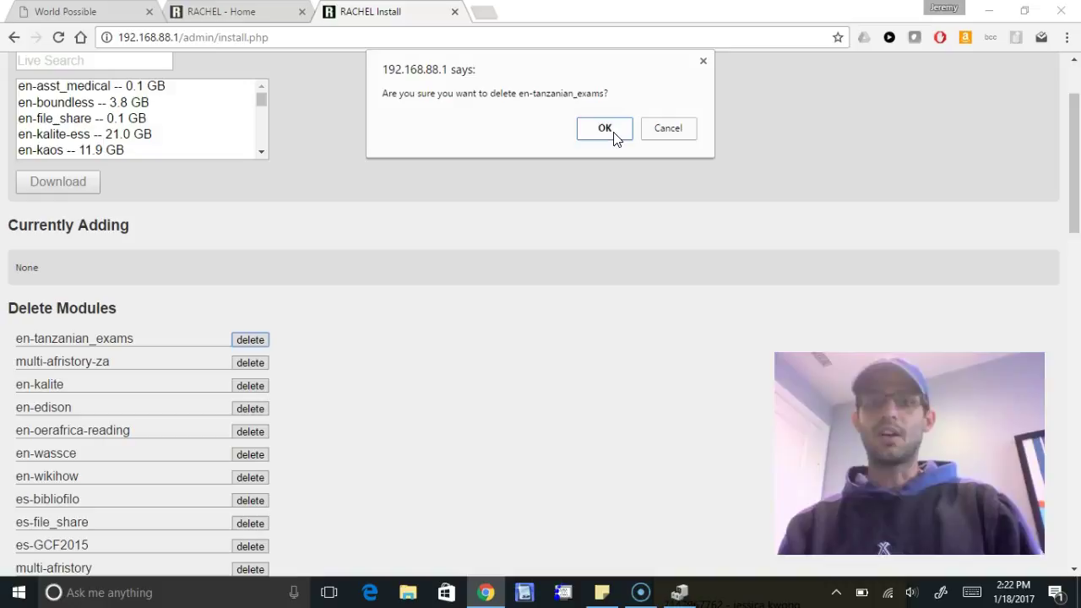
left_click(612, 135)
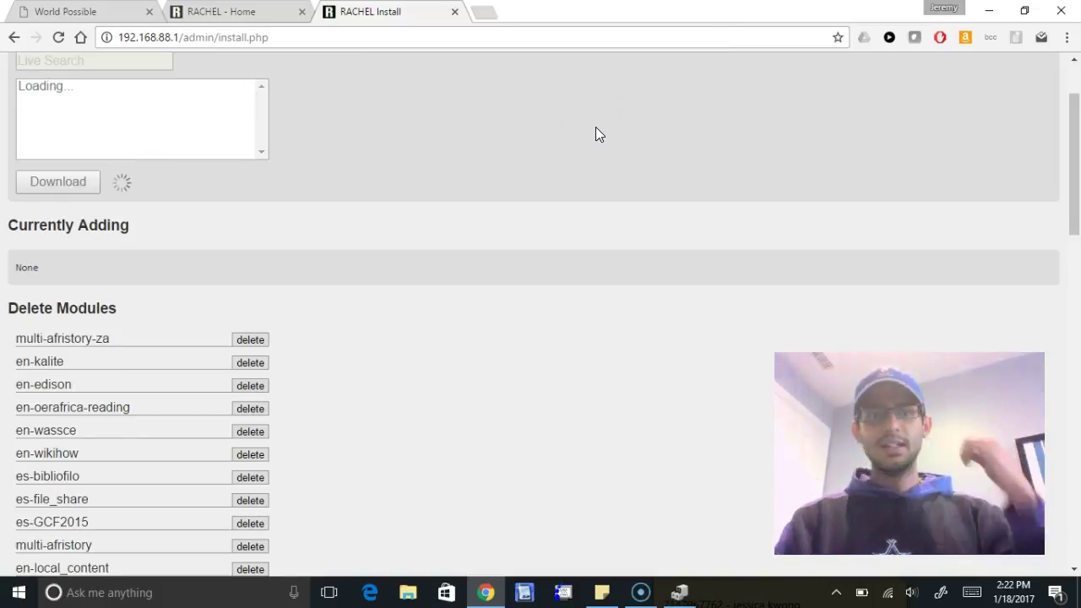
Step: Reload the RACHEL home page to verify Tanzanian Exams is gone, then return to Install
scroll(463, 243, "up", 2)
left_click(280, 22)
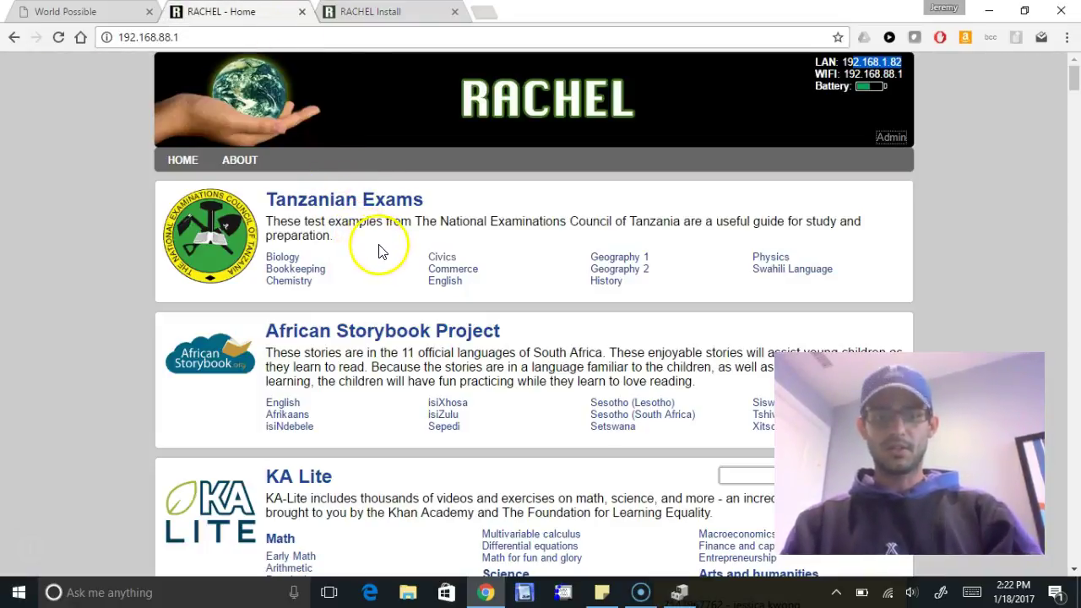
key("F5")
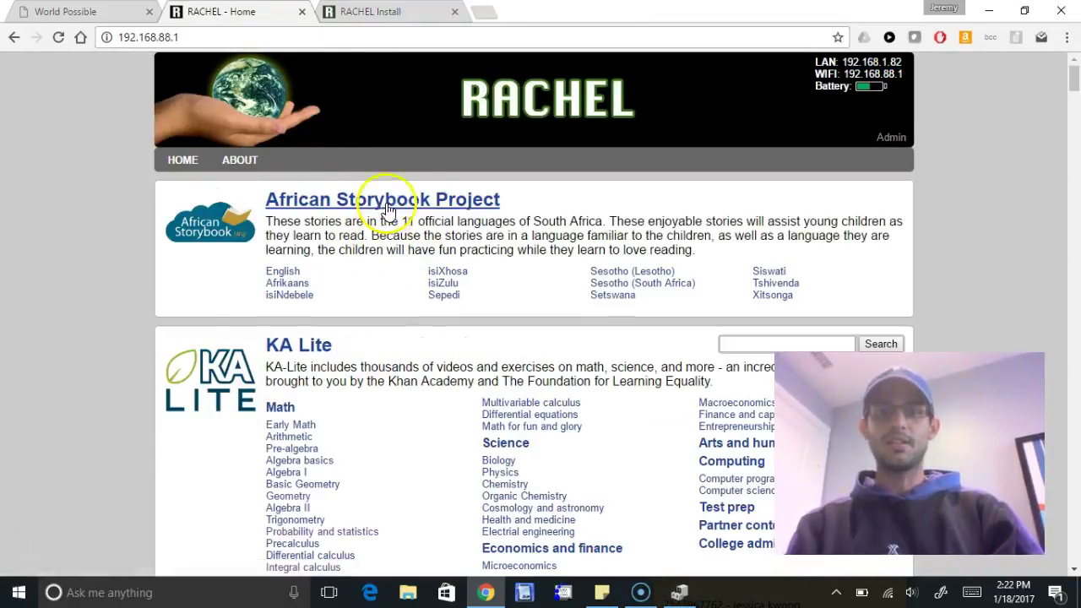
middle_click(431, 263)
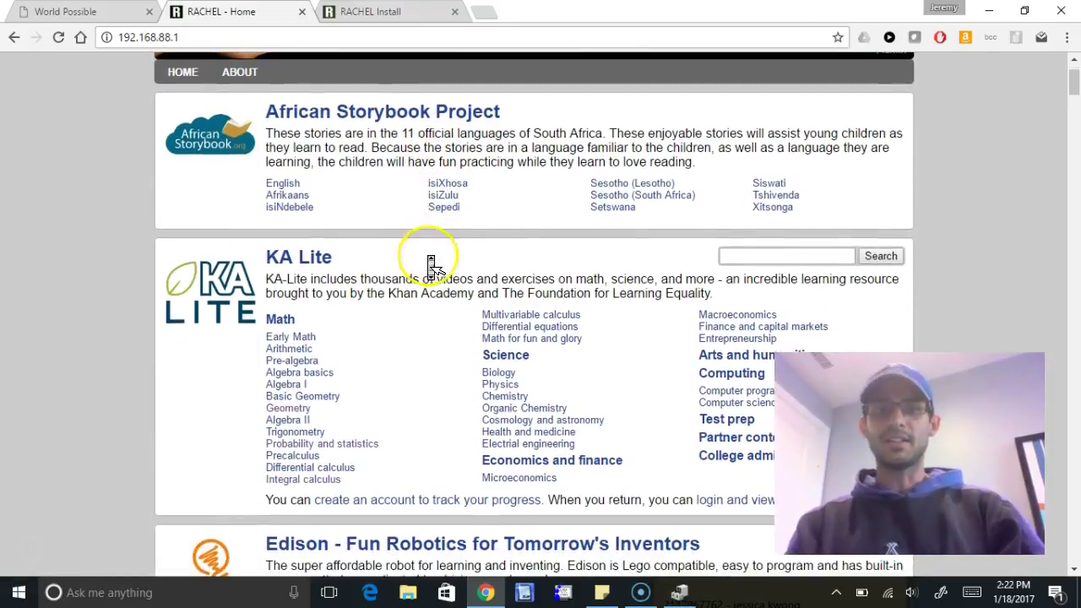
left_click(365, 12)
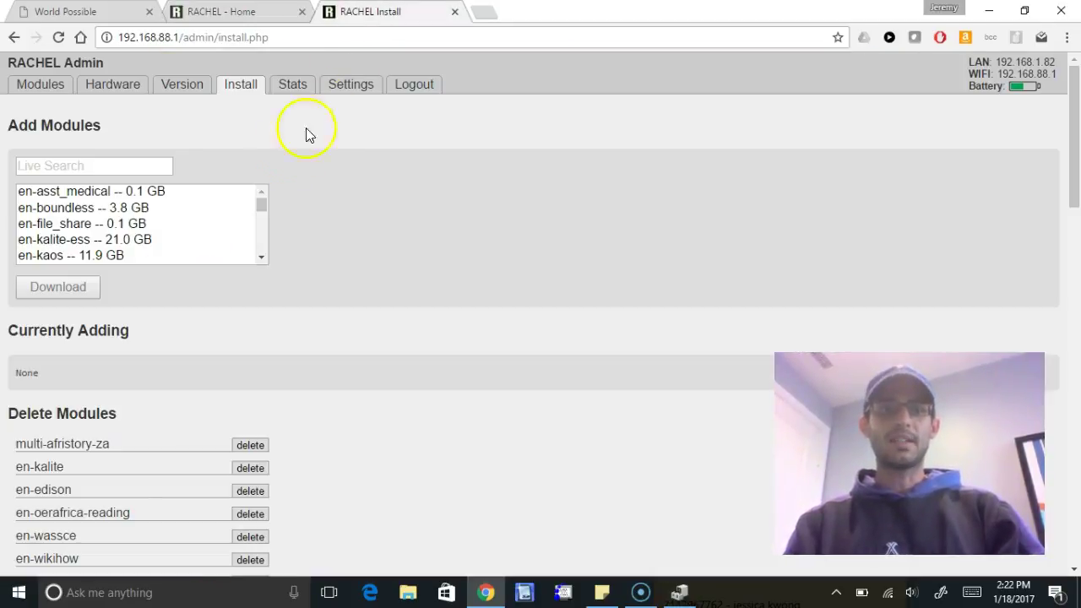
Step: Select en-medline_plus-static (0.1 GB) in Add Modules and start its download
left_click(265, 259)
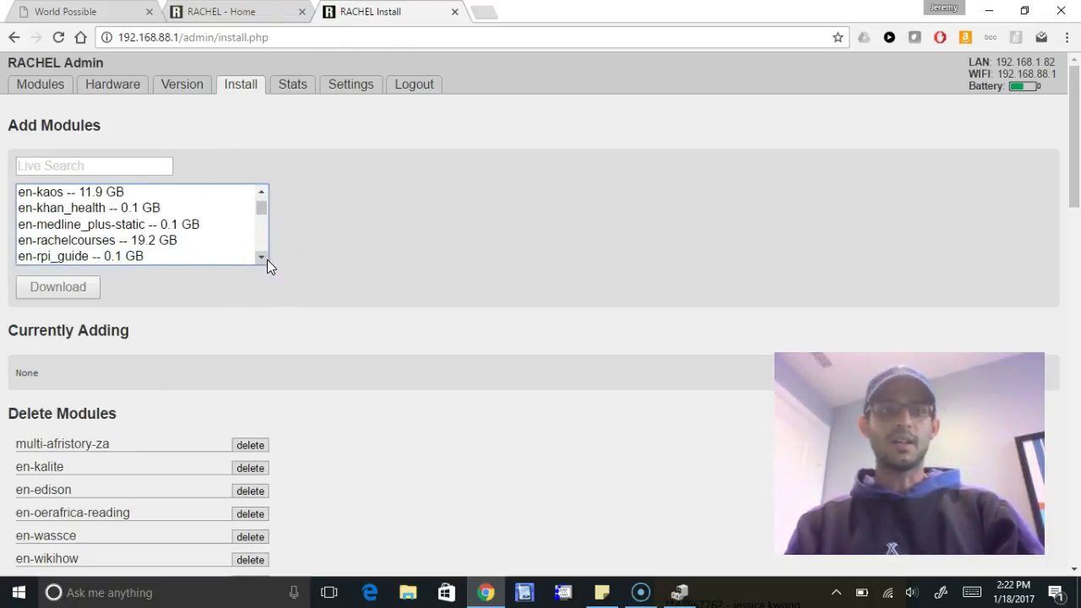
left_click(157, 226)
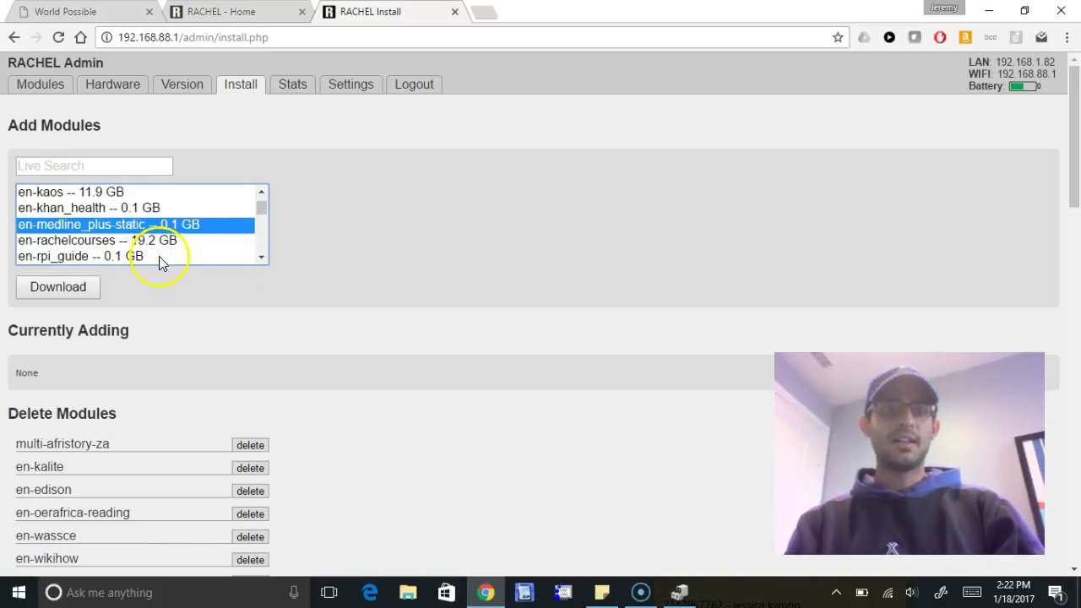
left_click(59, 288)
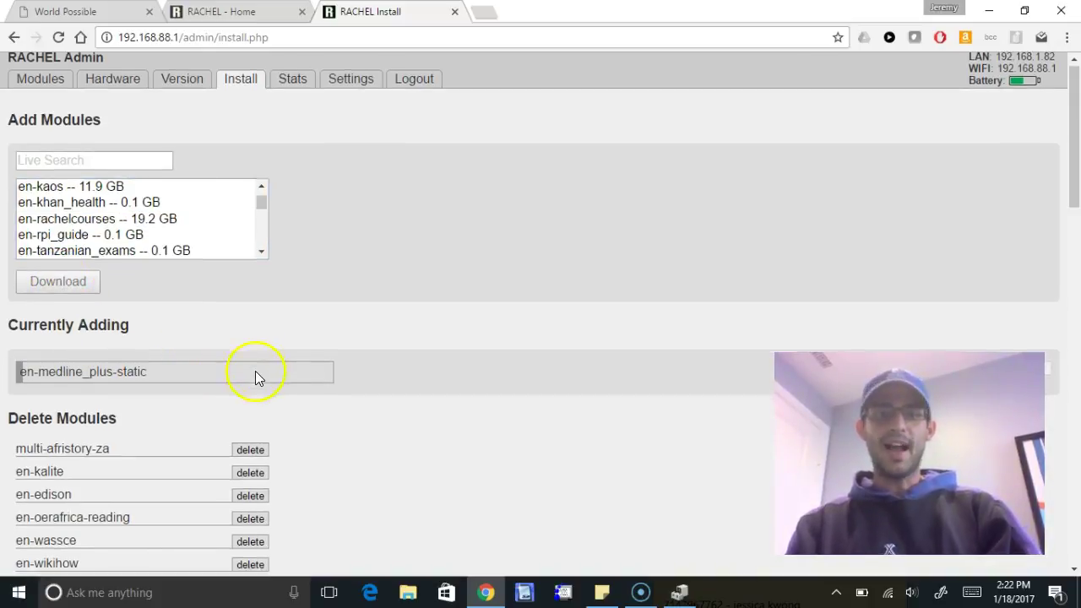
scroll(254, 375, "down", 1)
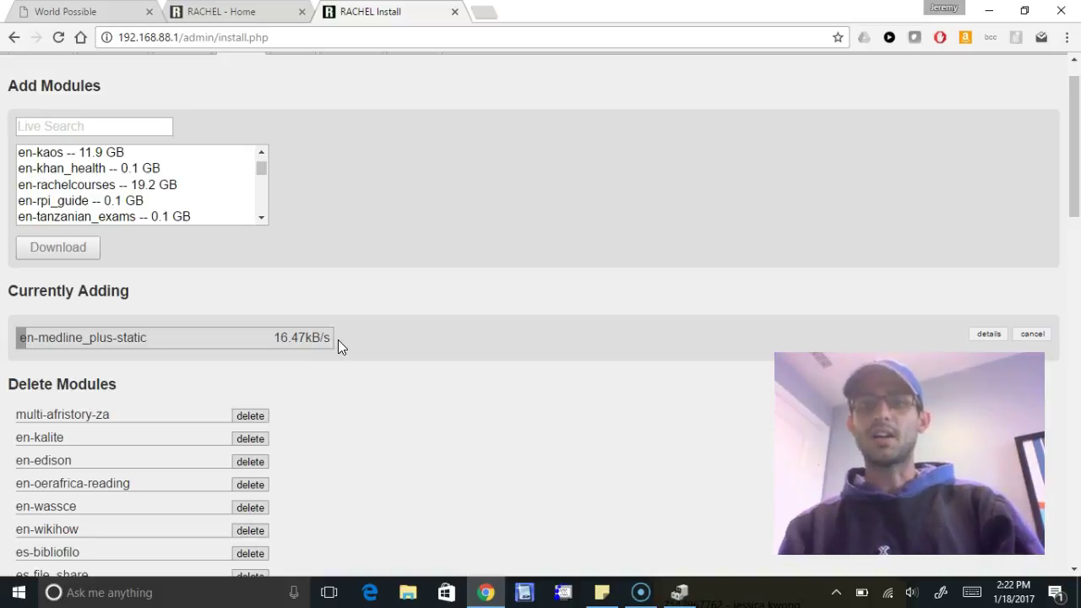
Step: Show the download's detailed progress and highlight the 3% data figure
left_click(982, 338)
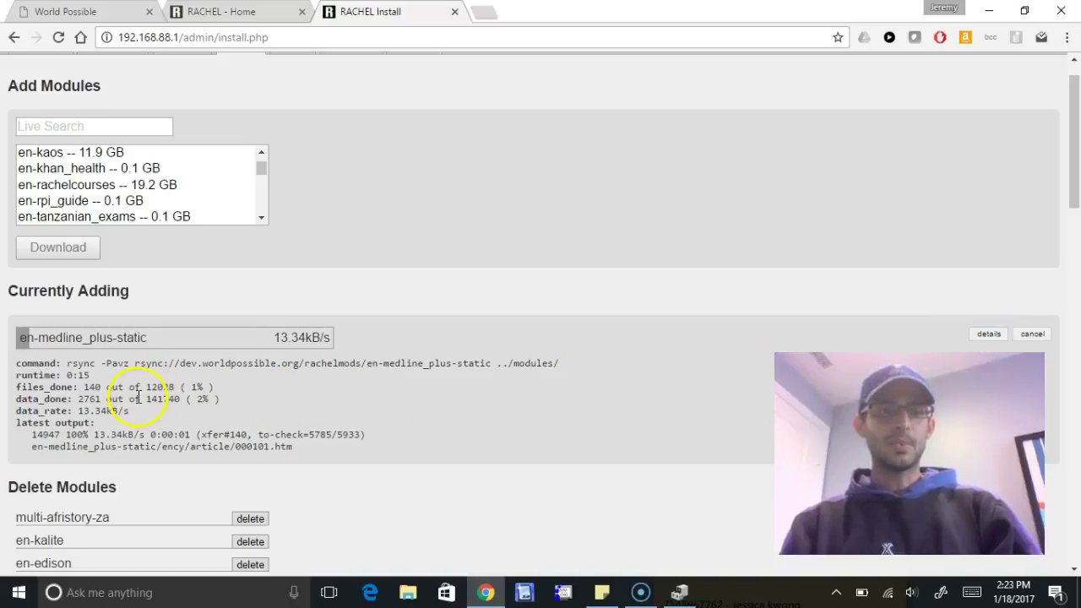
left_click_drag(82, 375, 32, 372)
left_click(34, 374)
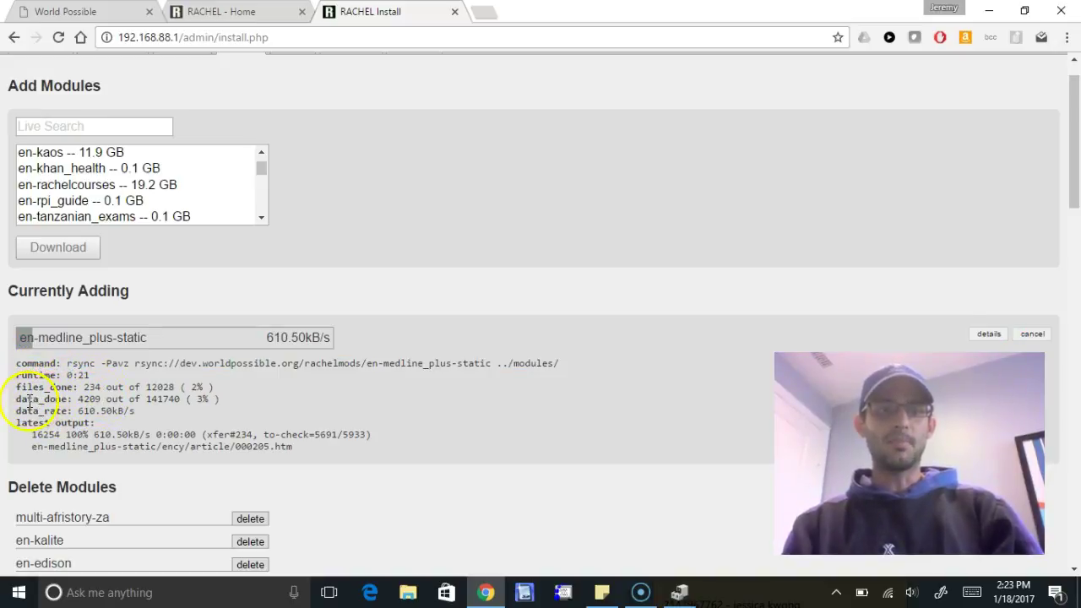
left_click_drag(48, 398, 175, 388)
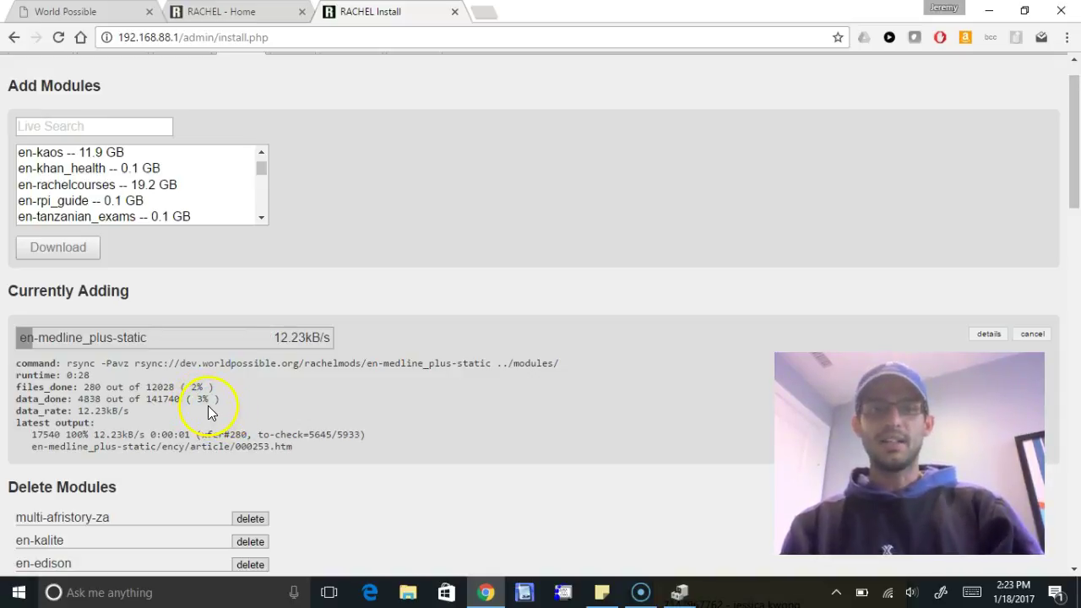
double_click(208, 404)
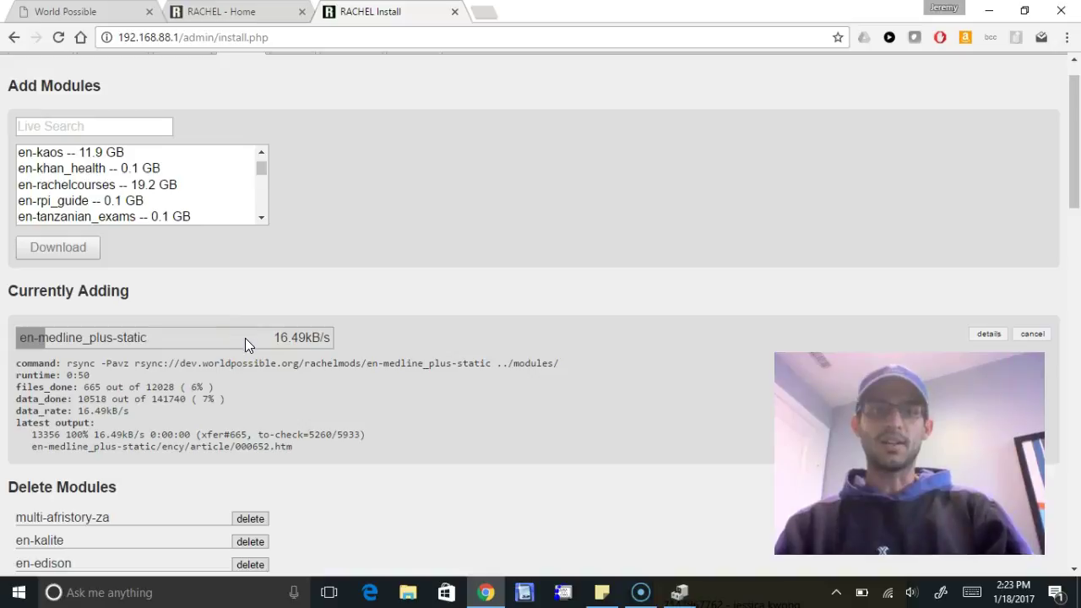
Step: Keep monitoring the download until it reaches 1047 of 12028 files, 11% of data
left_click(209, 370)
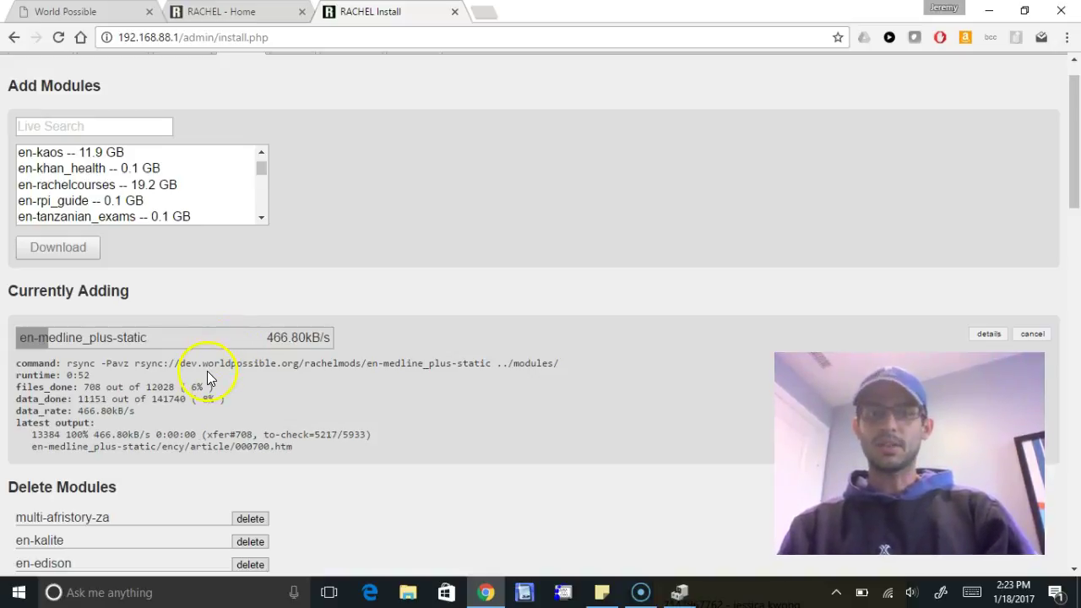
left_click(203, 386)
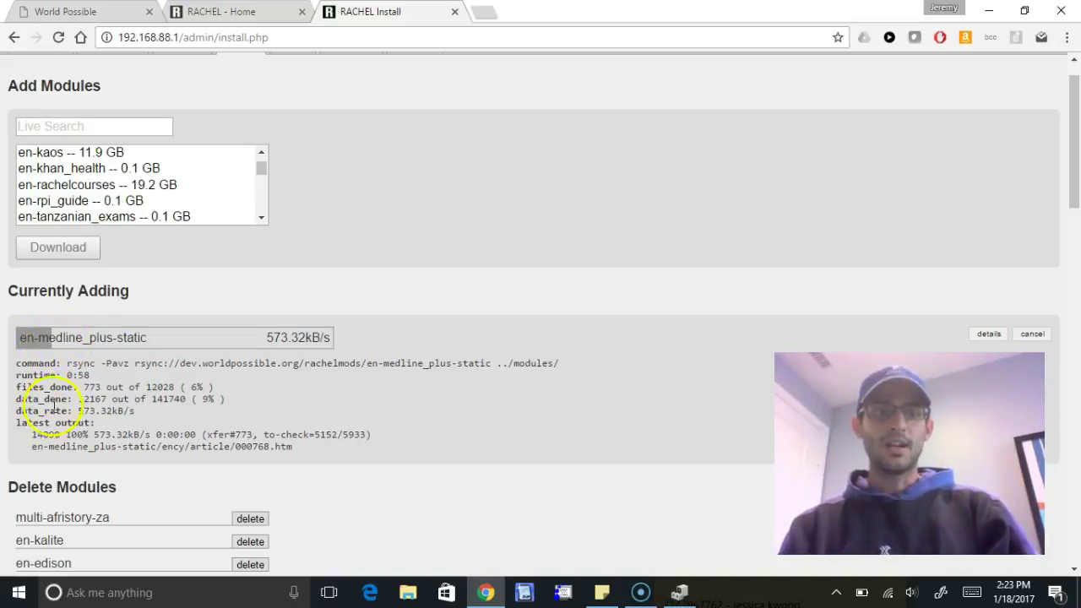
left_click(155, 399)
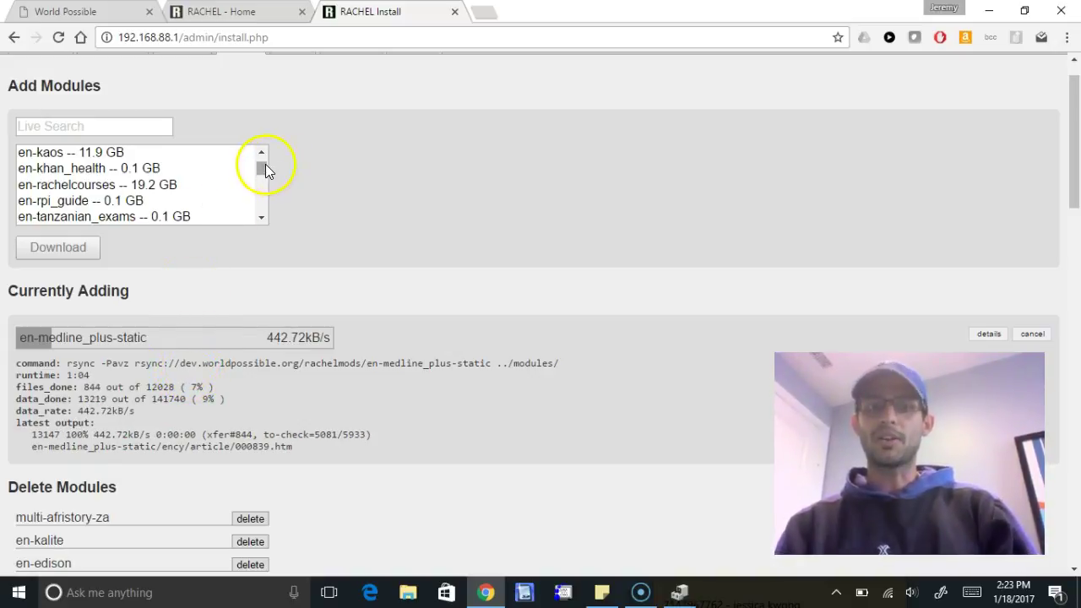
mouse_move(265, 165)
left_mouse_down()
mouse_move(270, 205)
mouse_move(268, 153)
left_mouse_up()
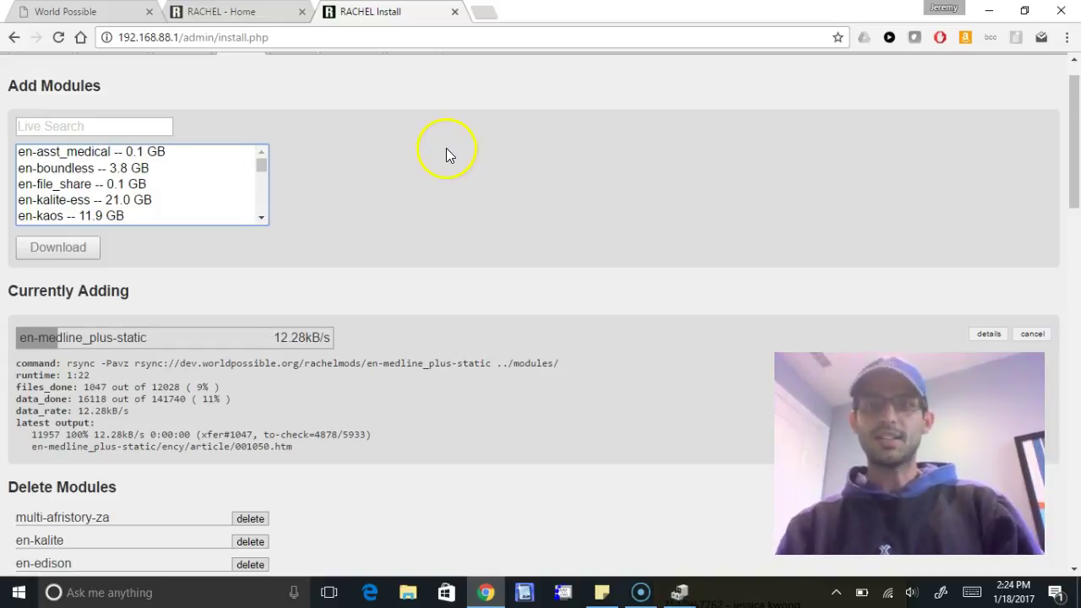
Step: In a new tab, go to dev.worldpossible.org/mods/, landing on the RACHEL welcome page
left_click(486, 17)
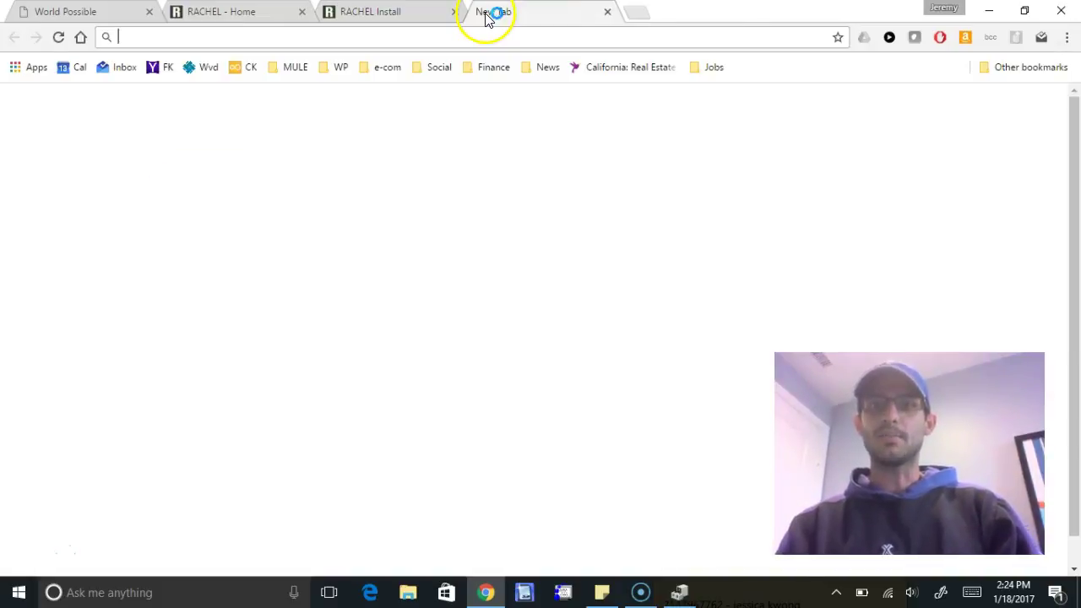
type("dev.")
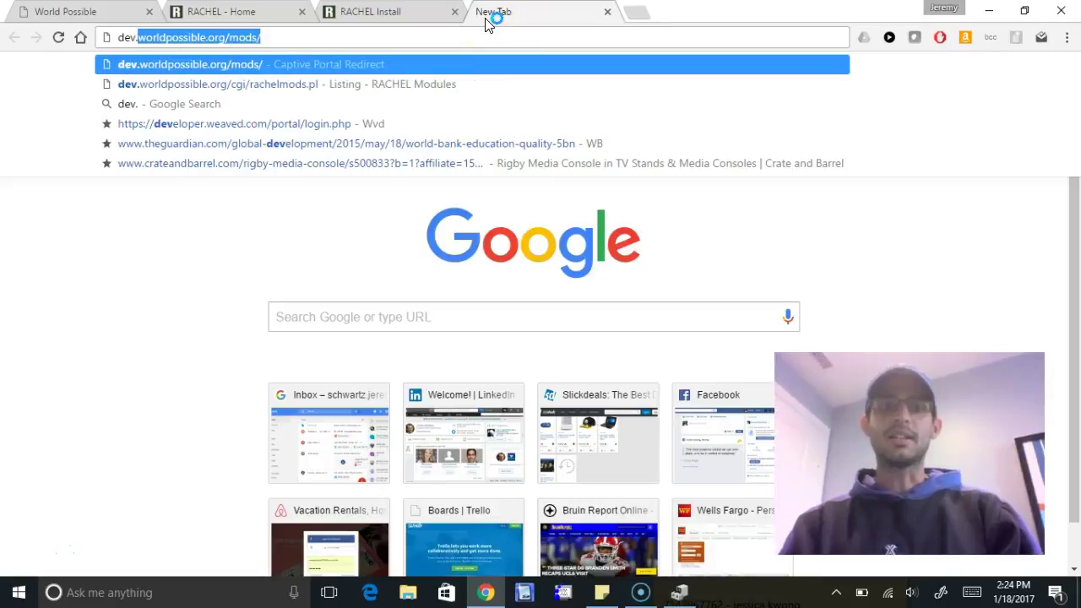
type("worldpossibl")
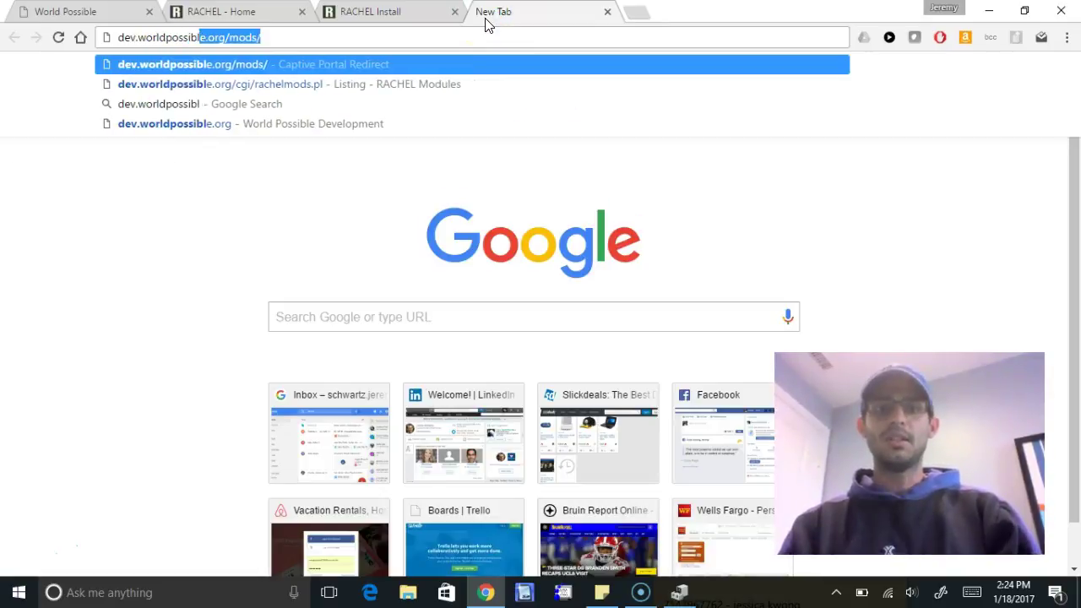
type("e.org/mods/.")
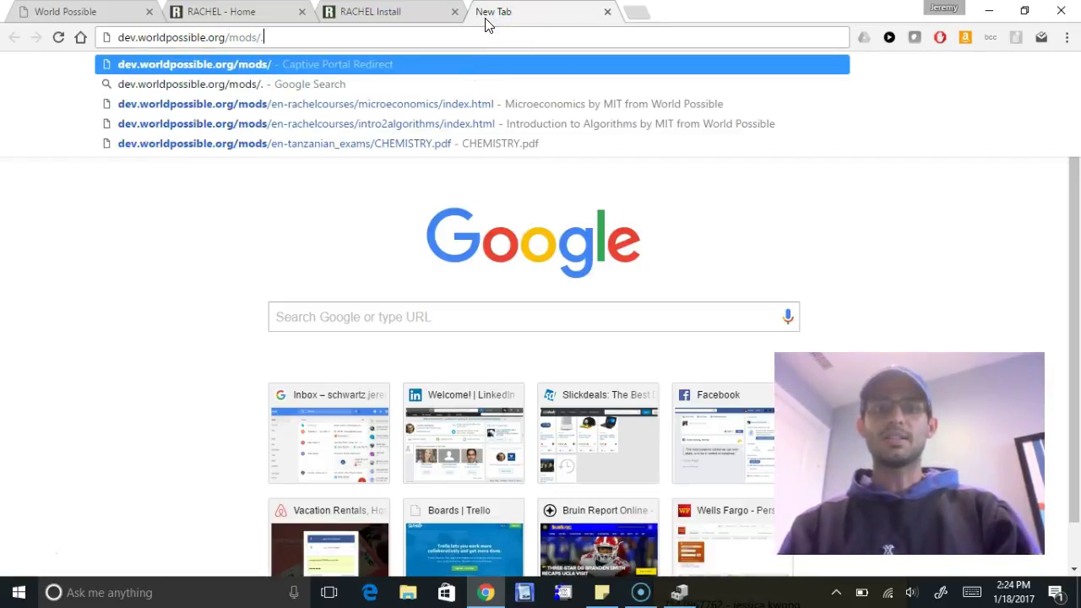
key("Return")
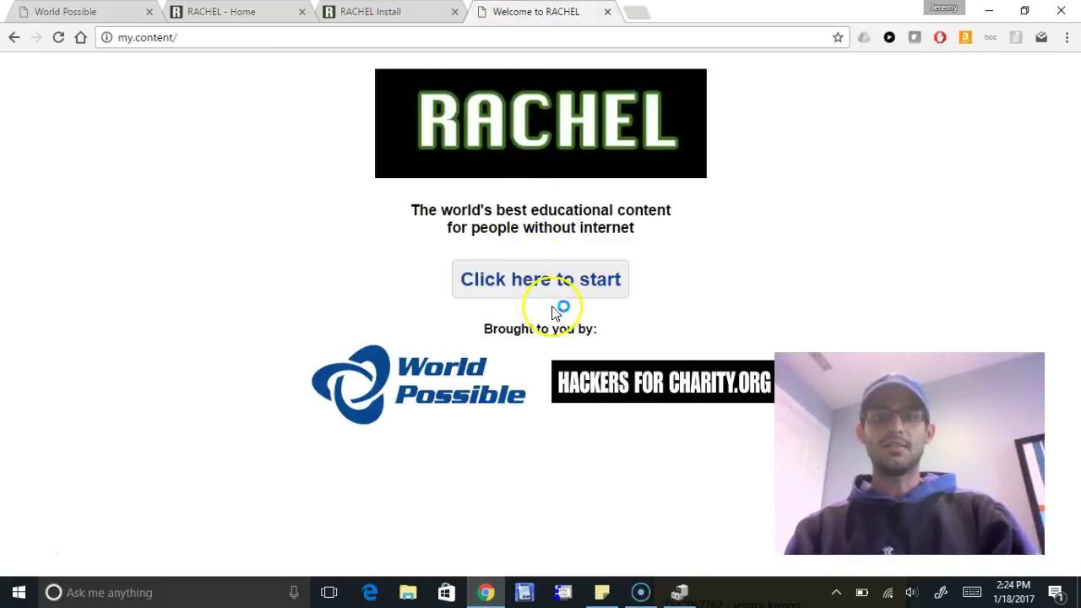
left_click(552, 284)
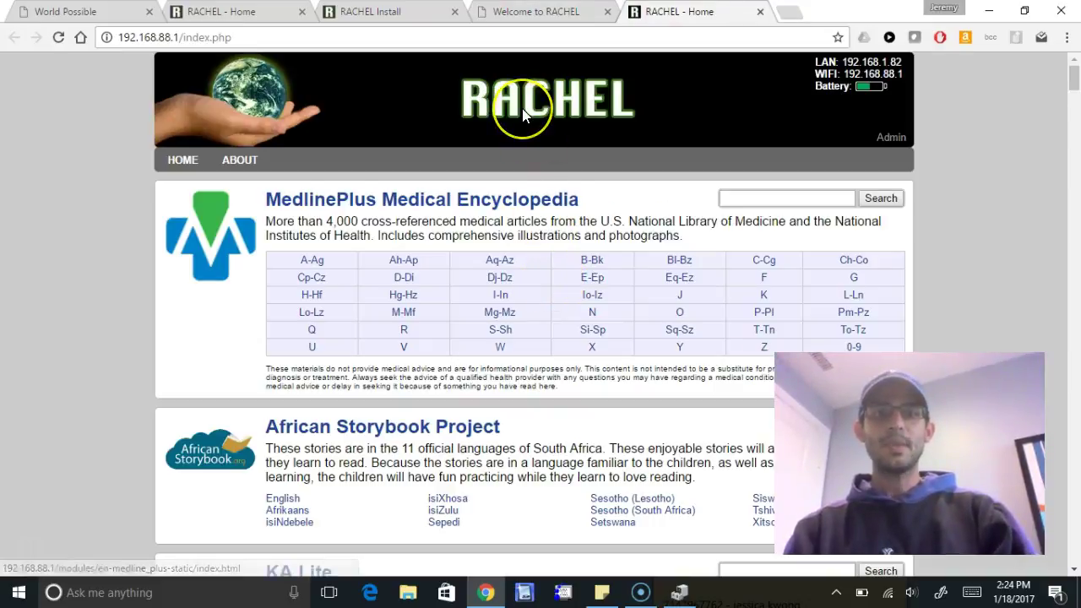
Step: Retry the dev.worldpossible.org address past the captive portal and reload to reach the module listing
key("ctrl+l")
type("dev.")
key("Return")
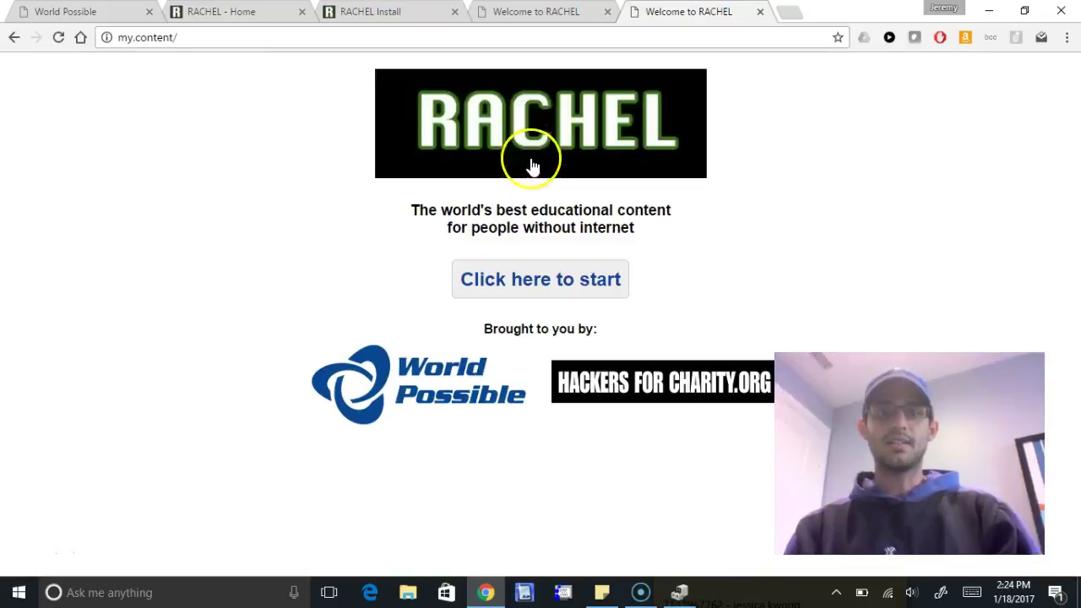
left_click(550, 283)
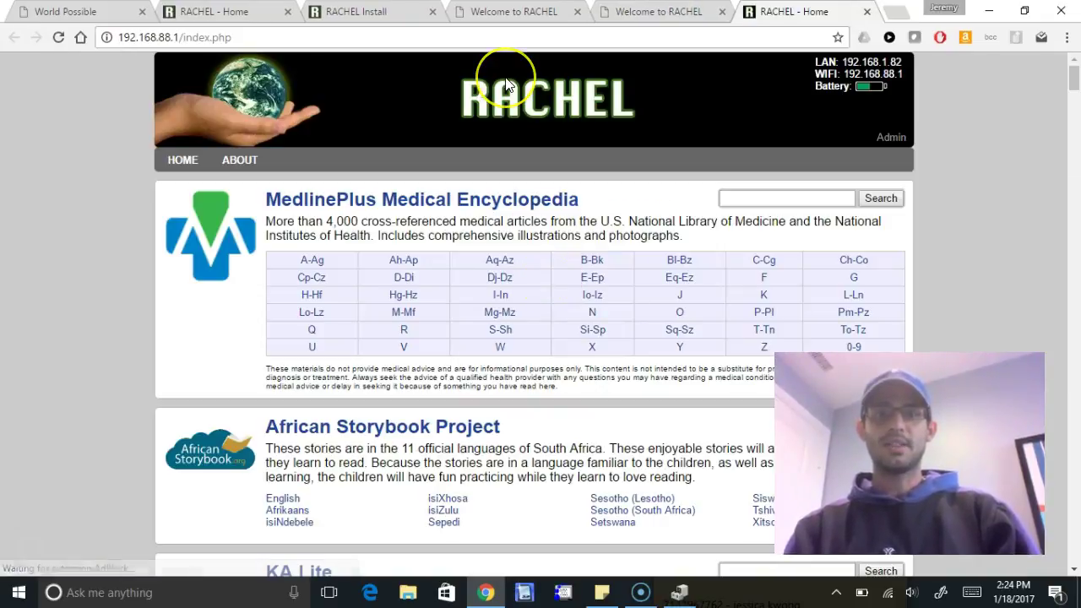
key("ctrl+l")
type("dev")
key("Return")
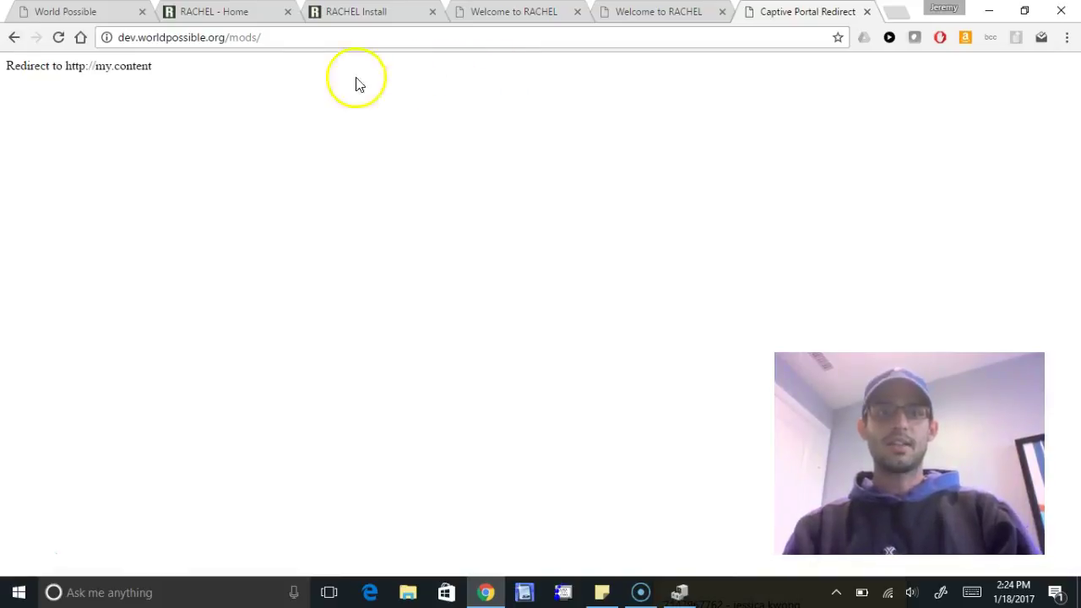
left_click(58, 37)
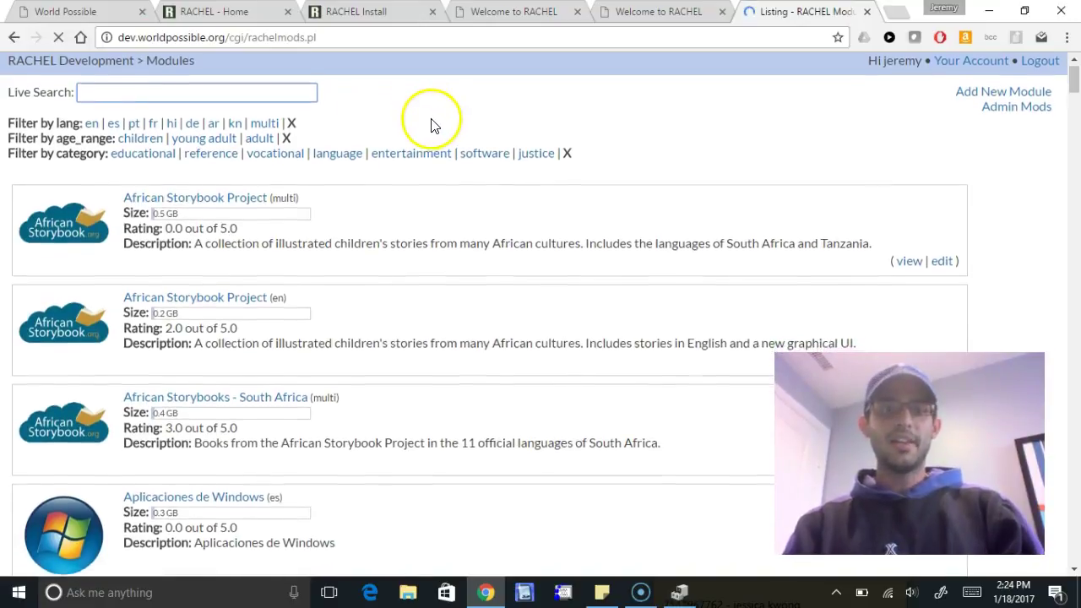
Step: Scroll through the RACHEL module listing entries and return to the top
middle_click(434, 127)
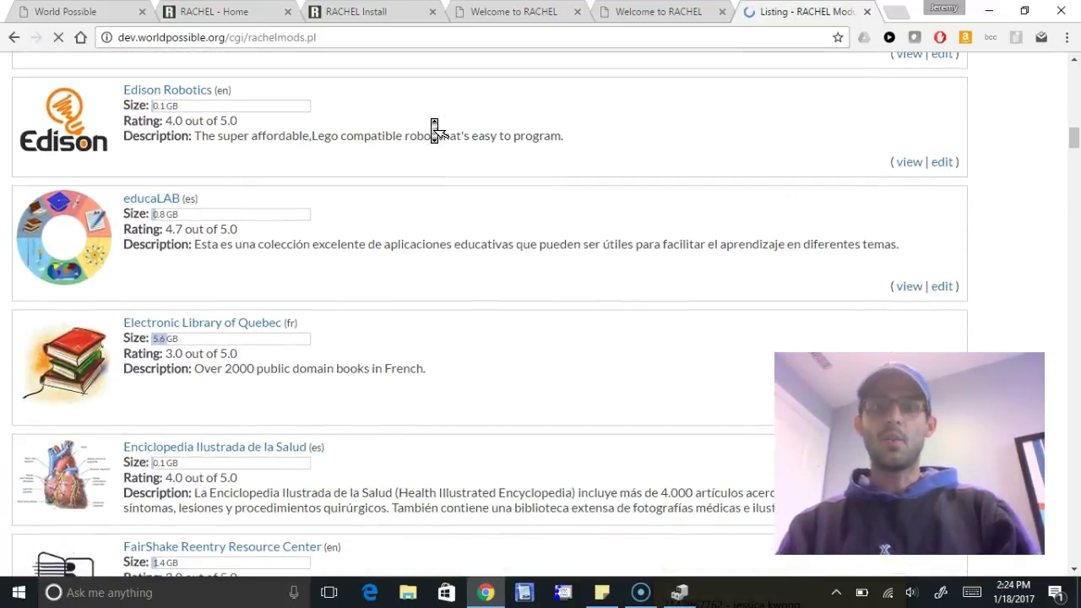
scroll(435, 131, "down", 1)
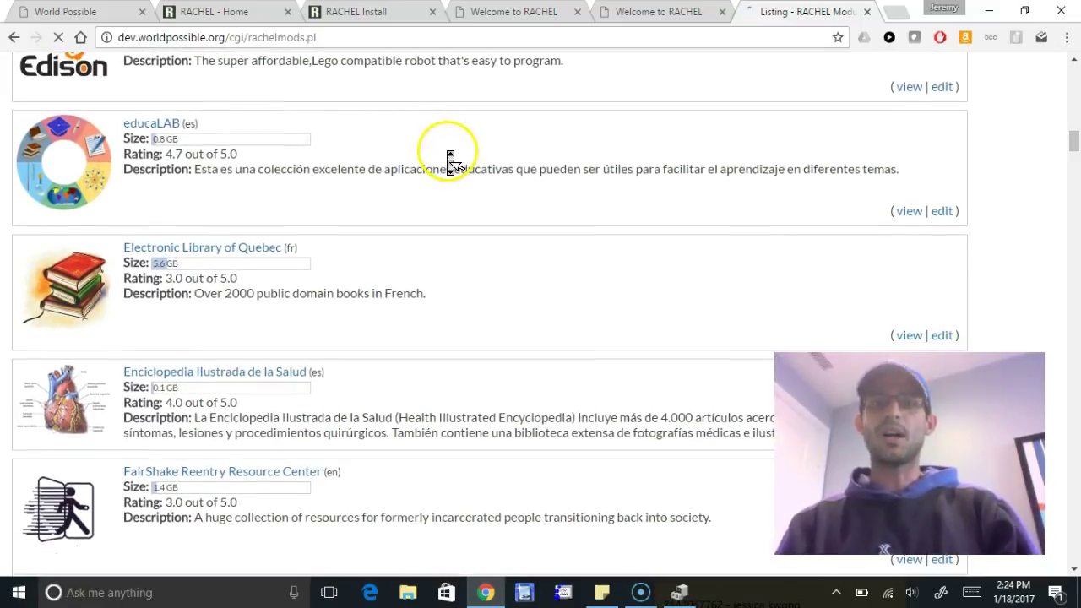
scroll(465, 165, "up", 20)
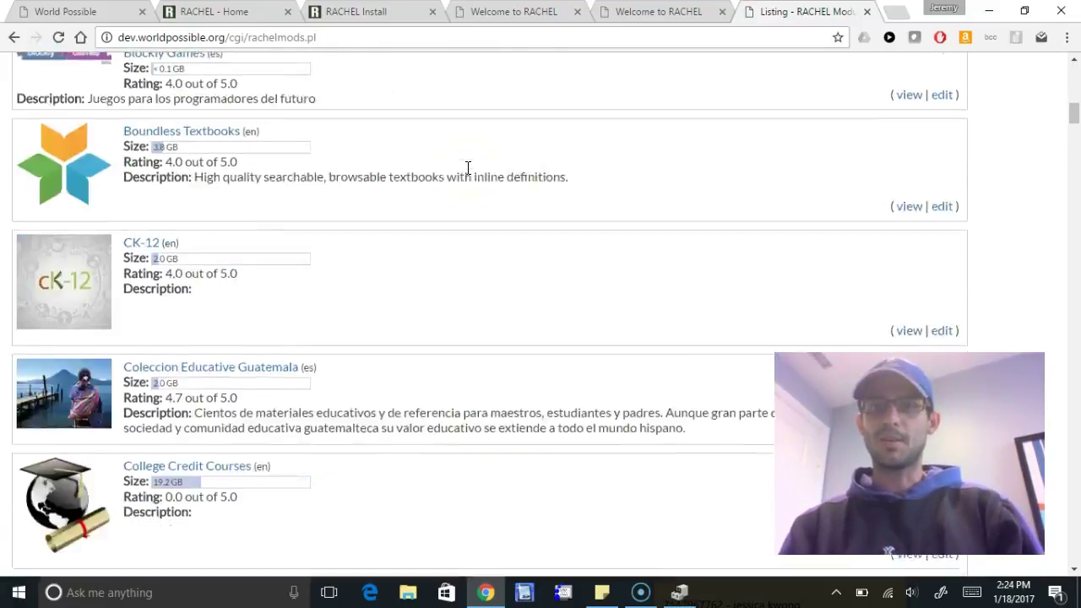
scroll(469, 171, "up", 4)
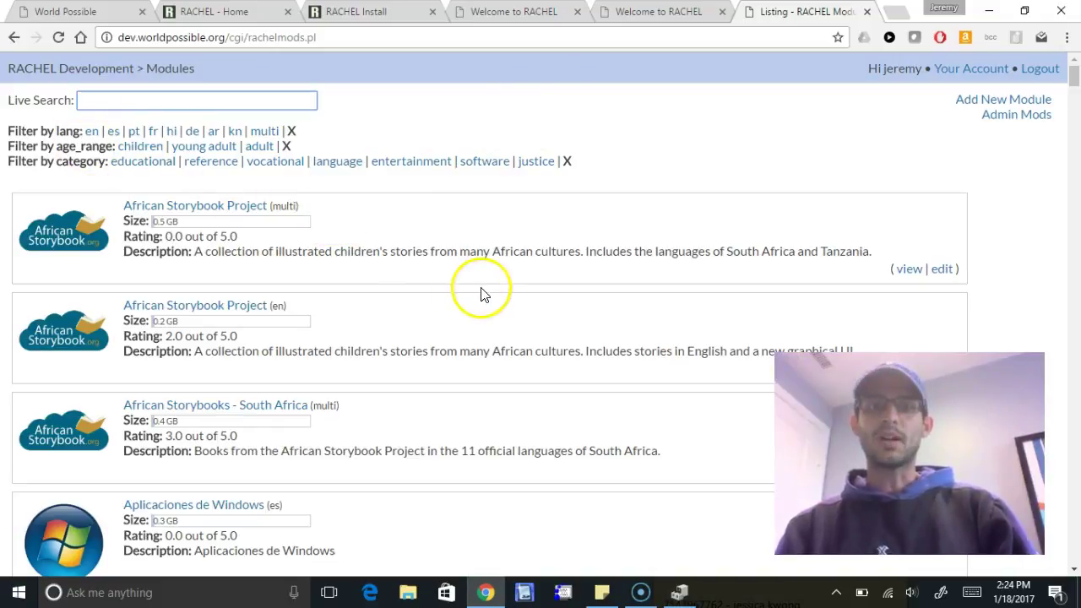
scroll(484, 294, "down", 2)
scroll(483, 294, "up", 2)
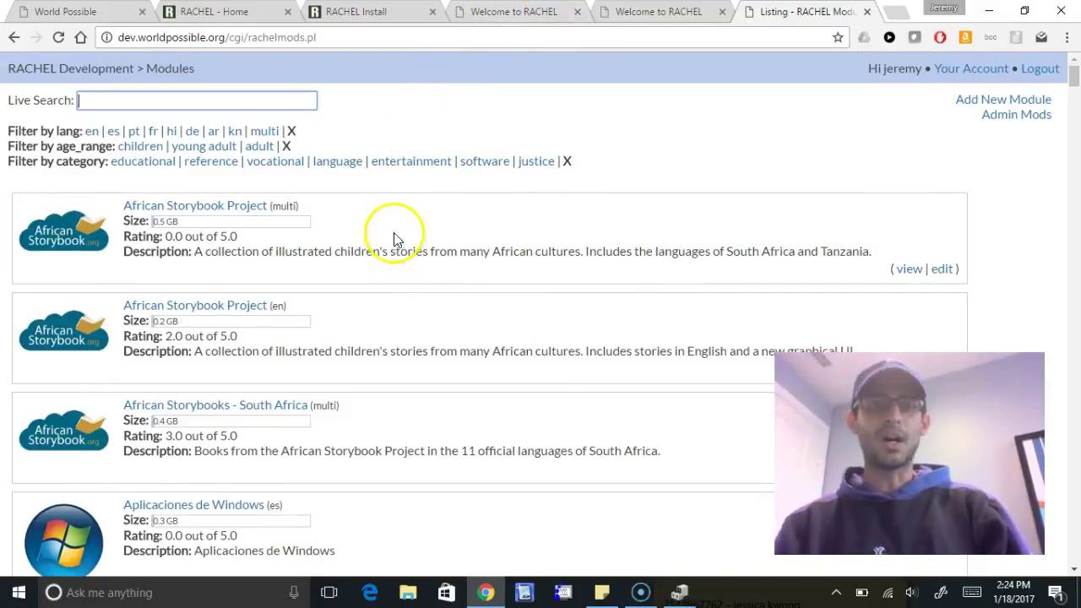
Step: On the Install page, confirm Currently Adding shows None and en-medline_plus-static tops the installed modules
left_click(359, 14)
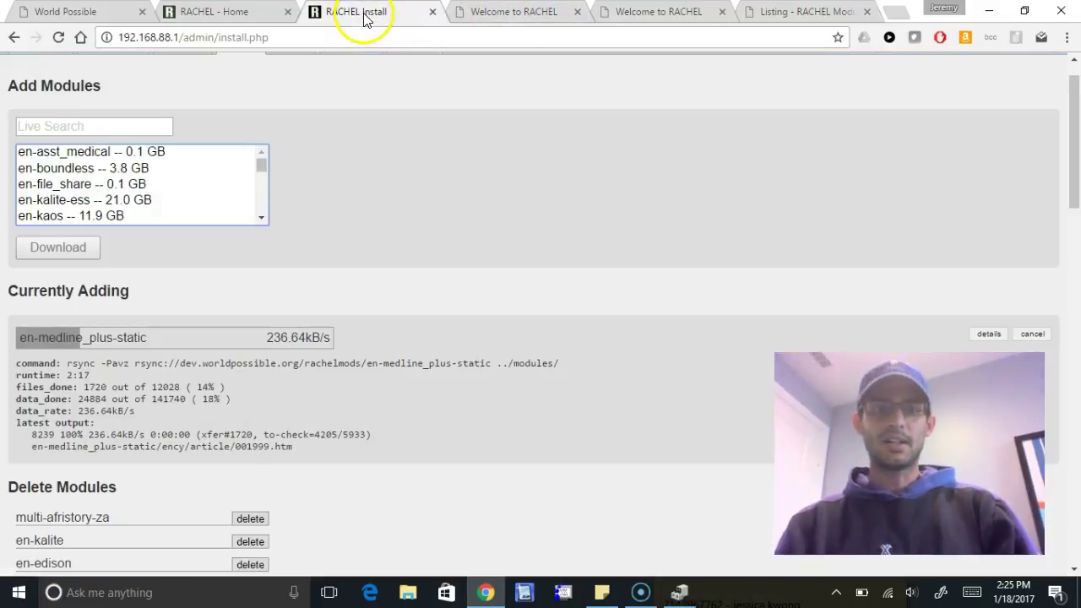
left_click_drag(204, 402, 212, 401)
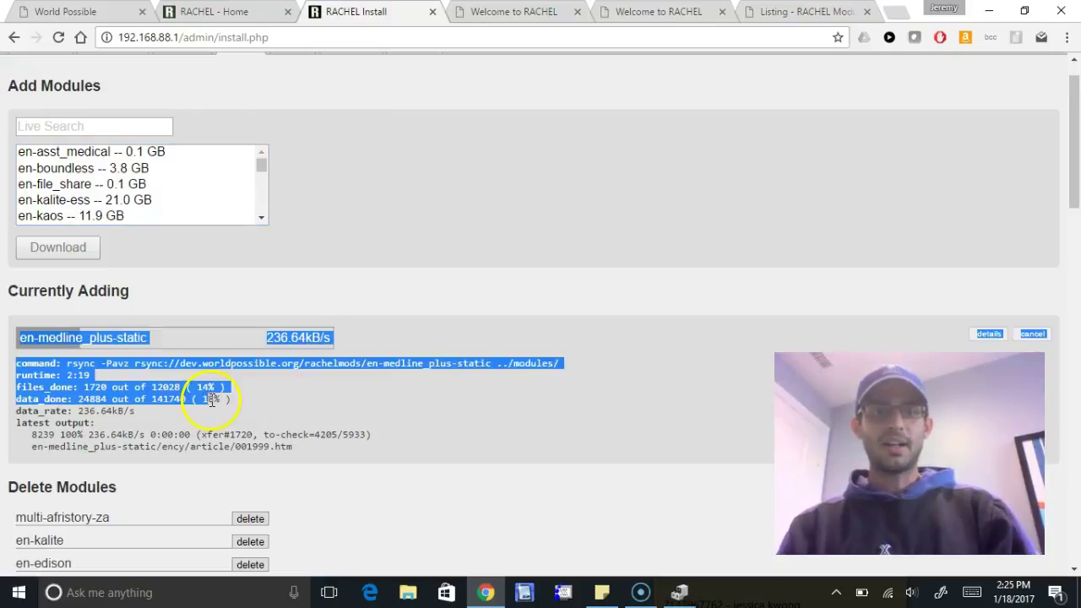
left_click(218, 401)
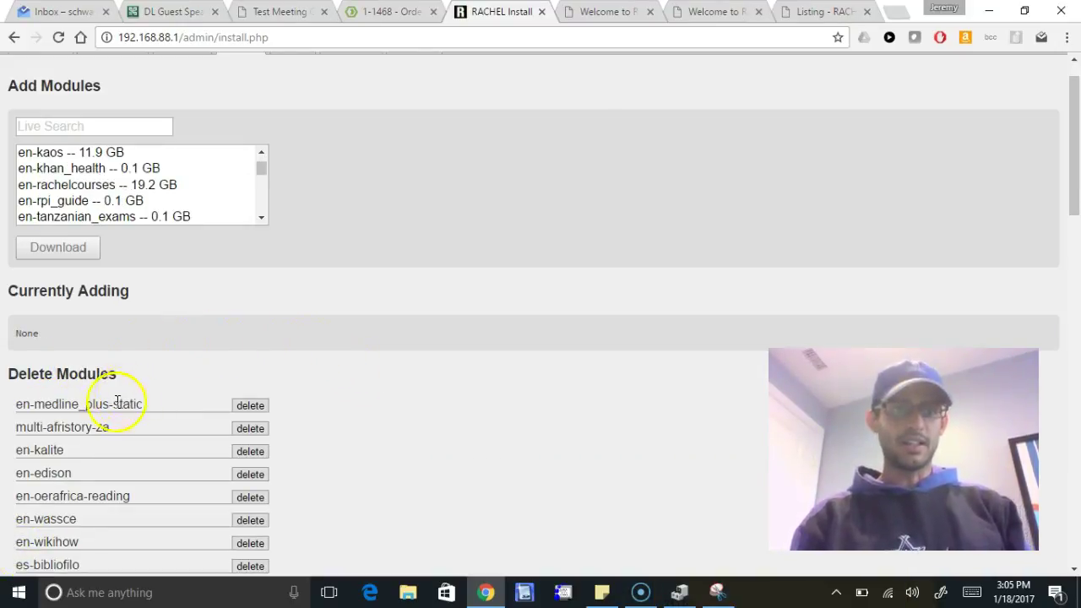
left_click_drag(25, 404, 131, 405)
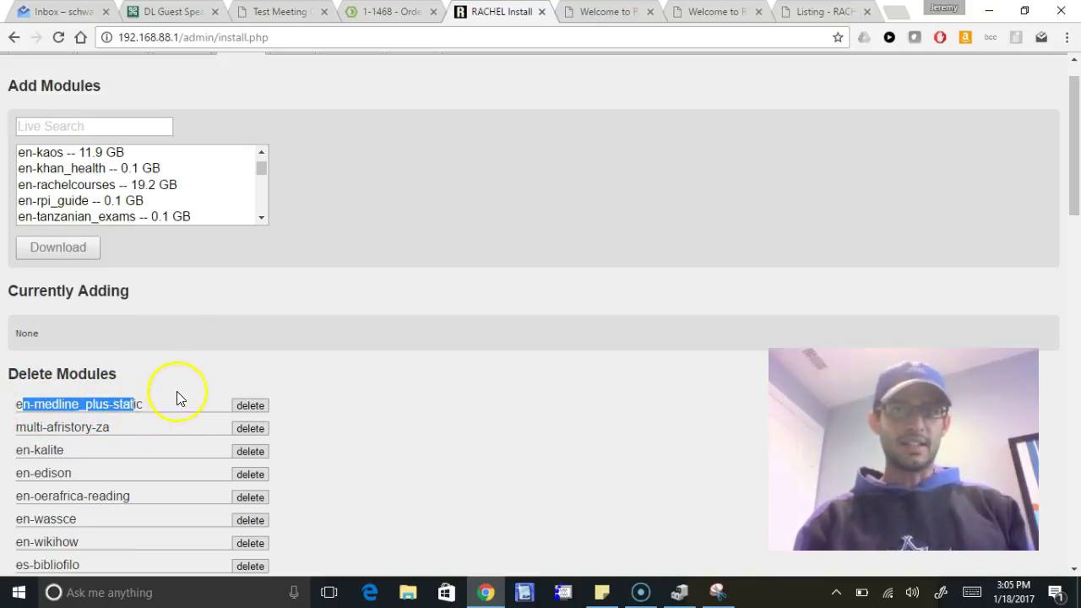
left_click(33, 334)
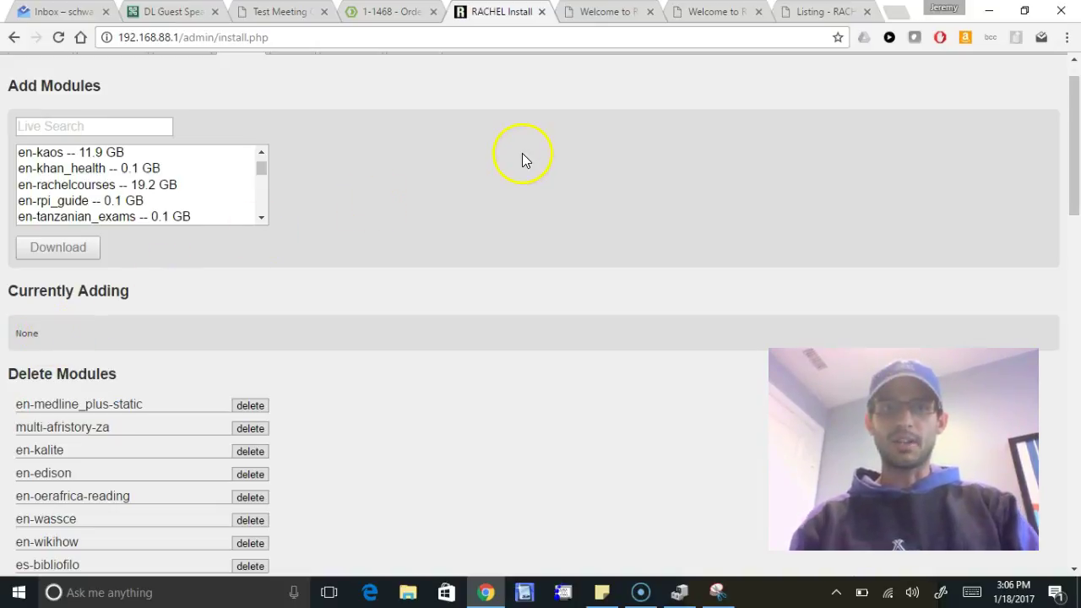
Step: Load 192.168.88.1 in the welcome tab to see MedlinePlus Medical Encyclopedia listed, then return to Install
left_click(597, 15)
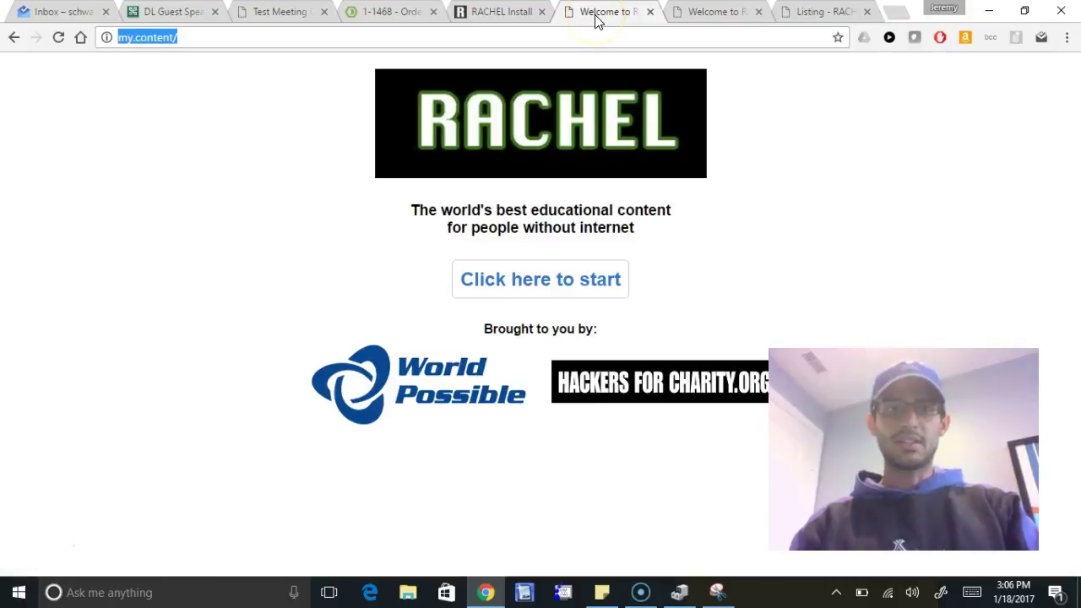
type("192.168.8")
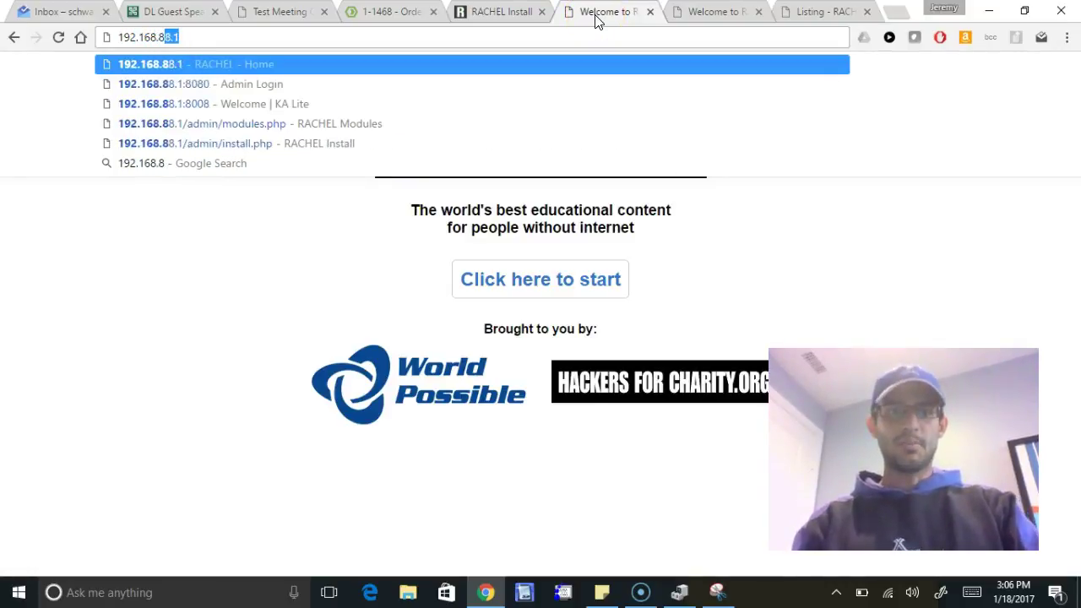
type("8.1")
key("Return")
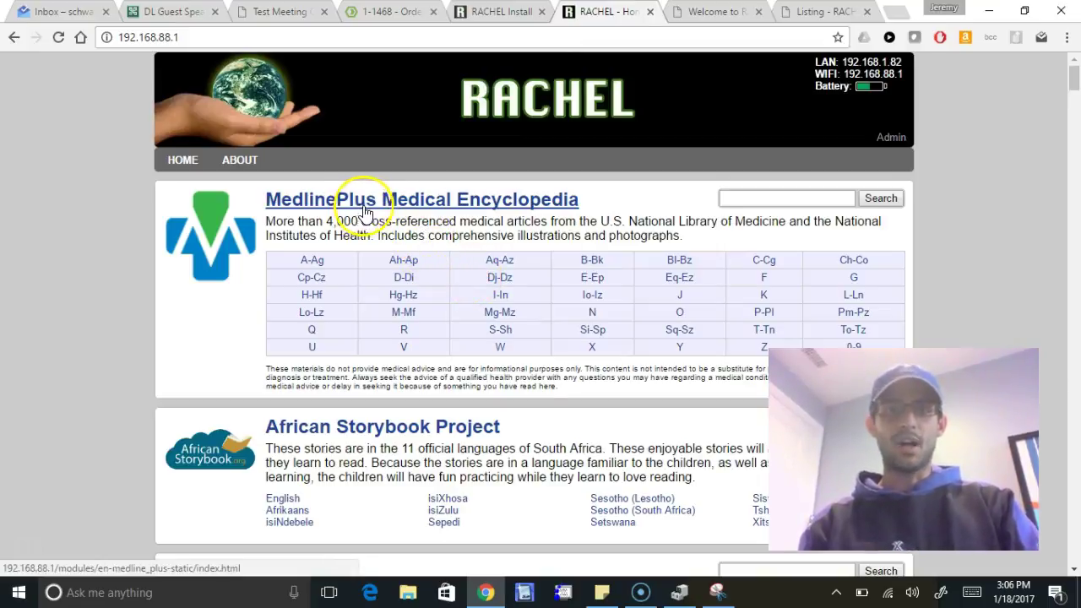
left_click(470, 20)
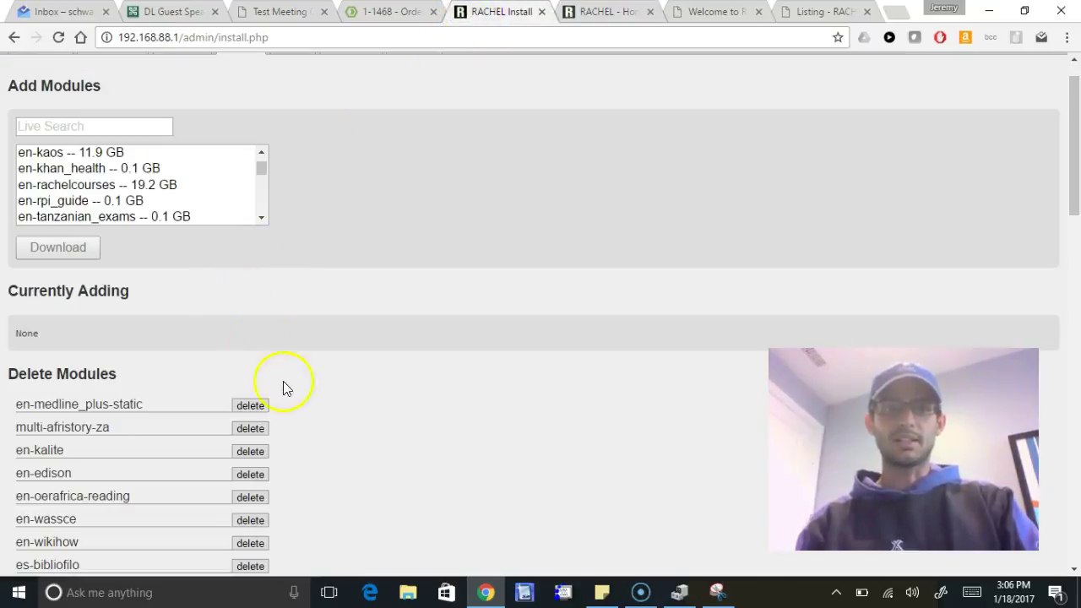
Step: Check the Hardware page's storage usage, noting 103G of free module storage
scroll(291, 363, "up", 1)
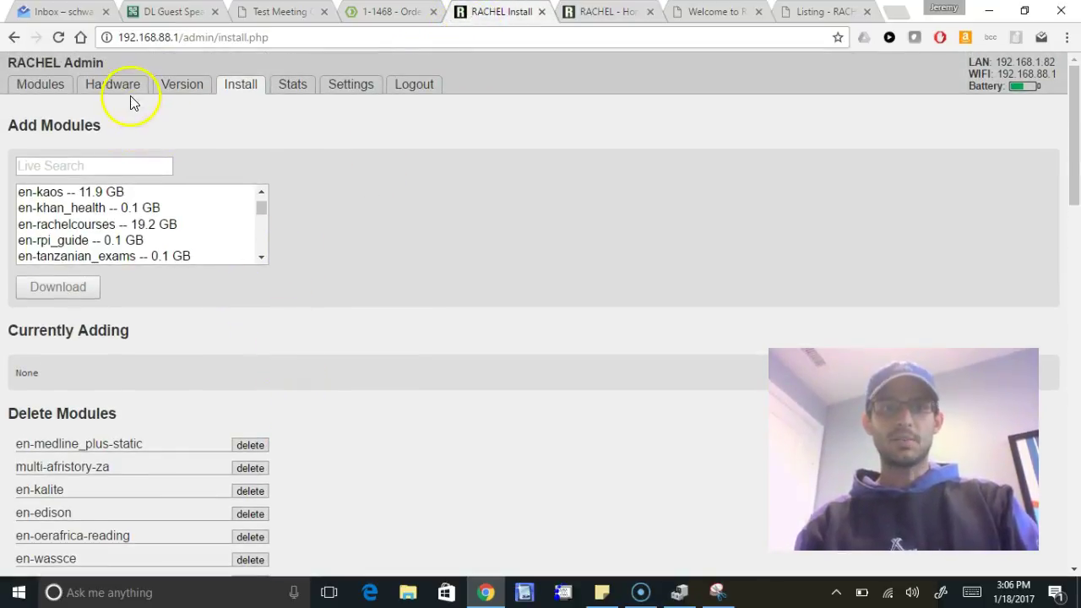
left_click(129, 94)
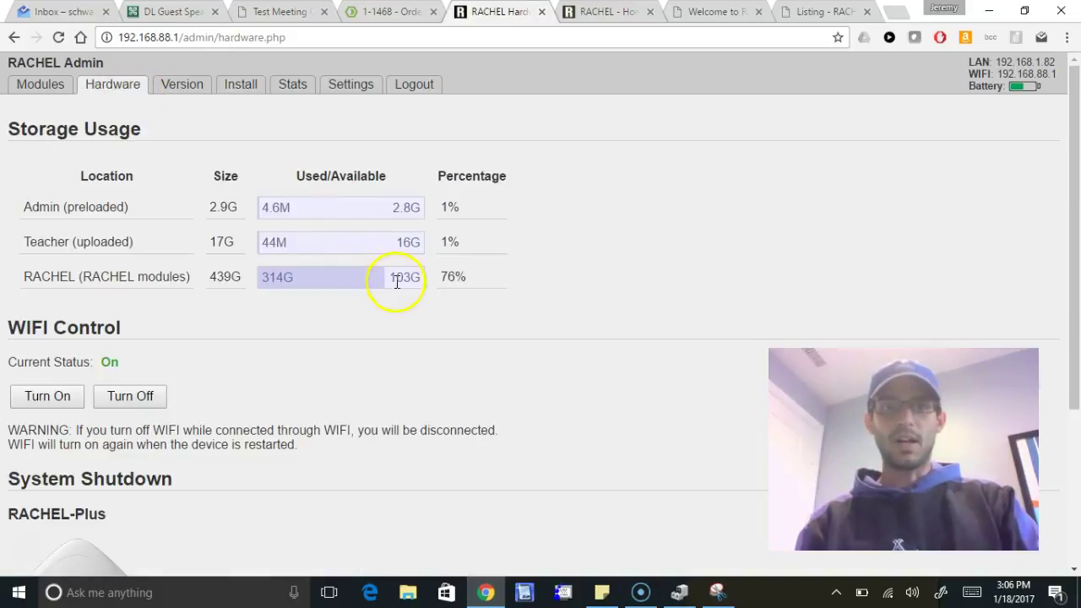
left_click_drag(397, 282, 417, 284)
Step: On the Version page, check for updates to confirm Content Shell v2.2.2 and review content versions
left_click(184, 93)
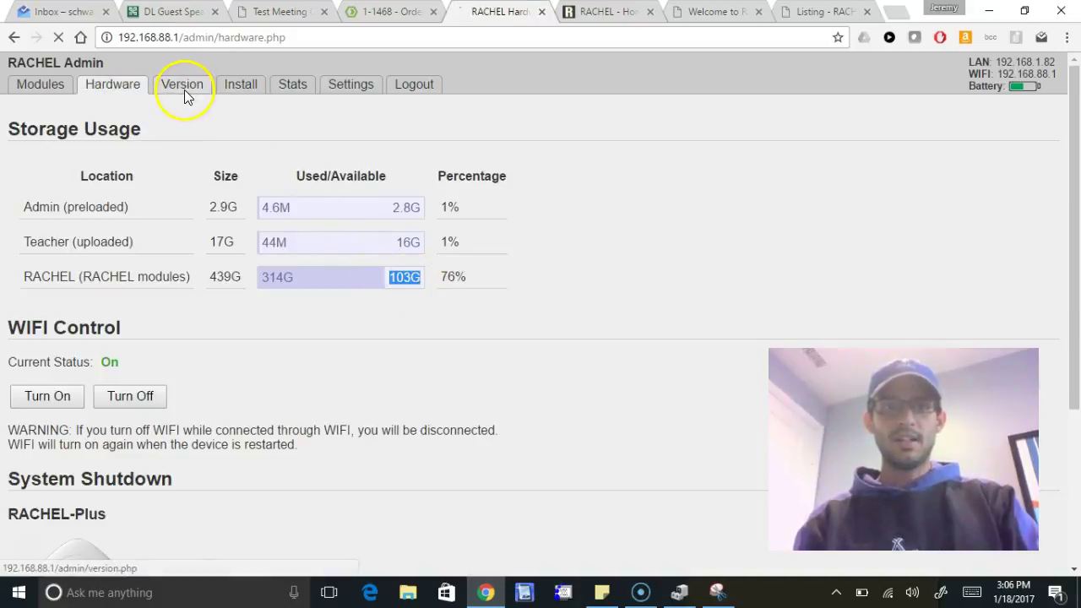
left_click(319, 386)
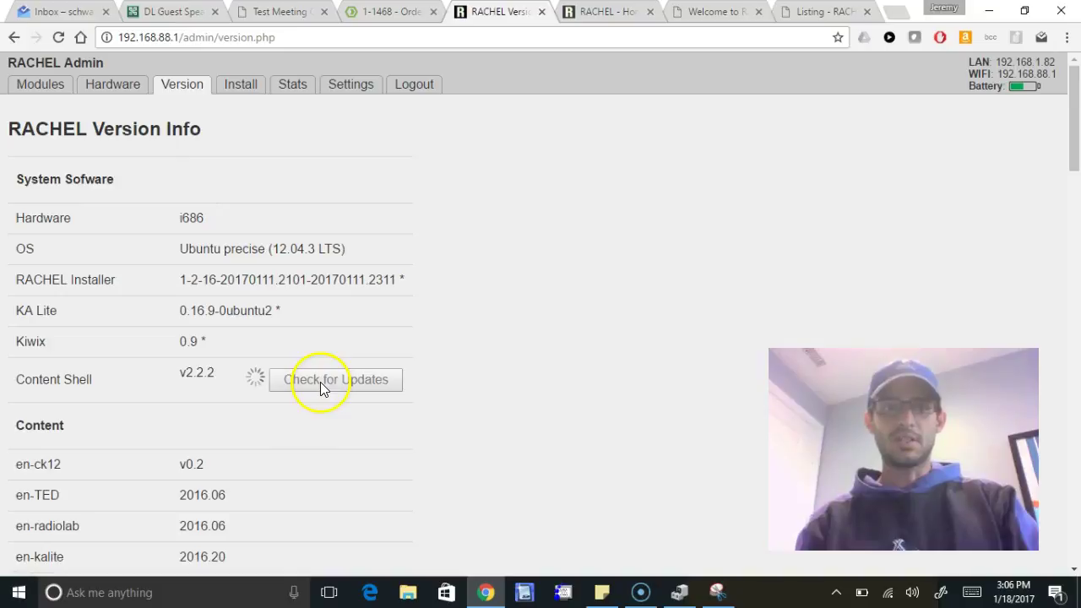
scroll(375, 274, "down", 3)
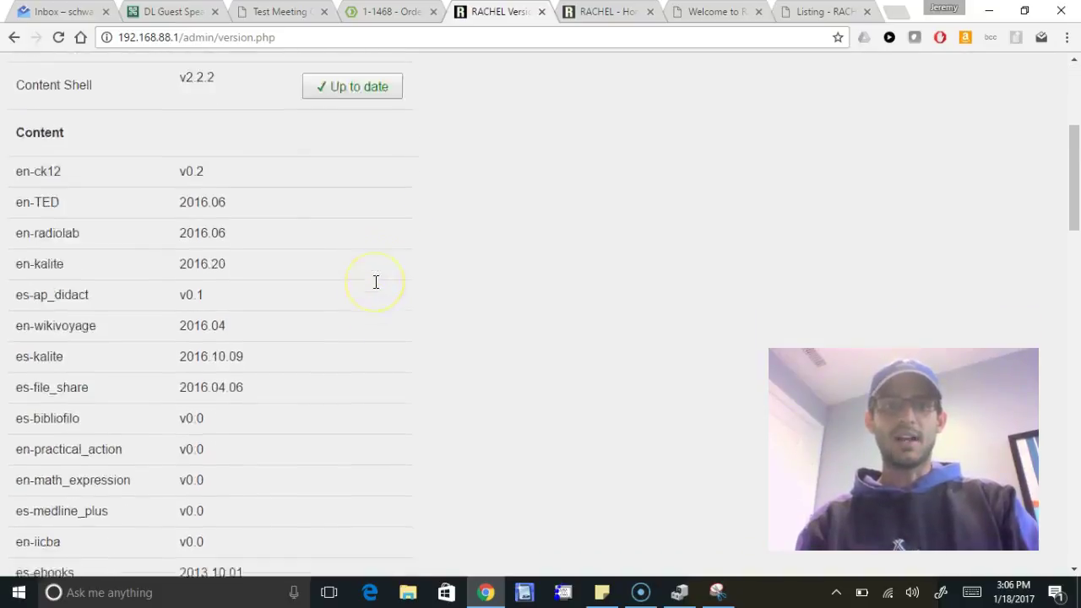
scroll(375, 282, "down", 7)
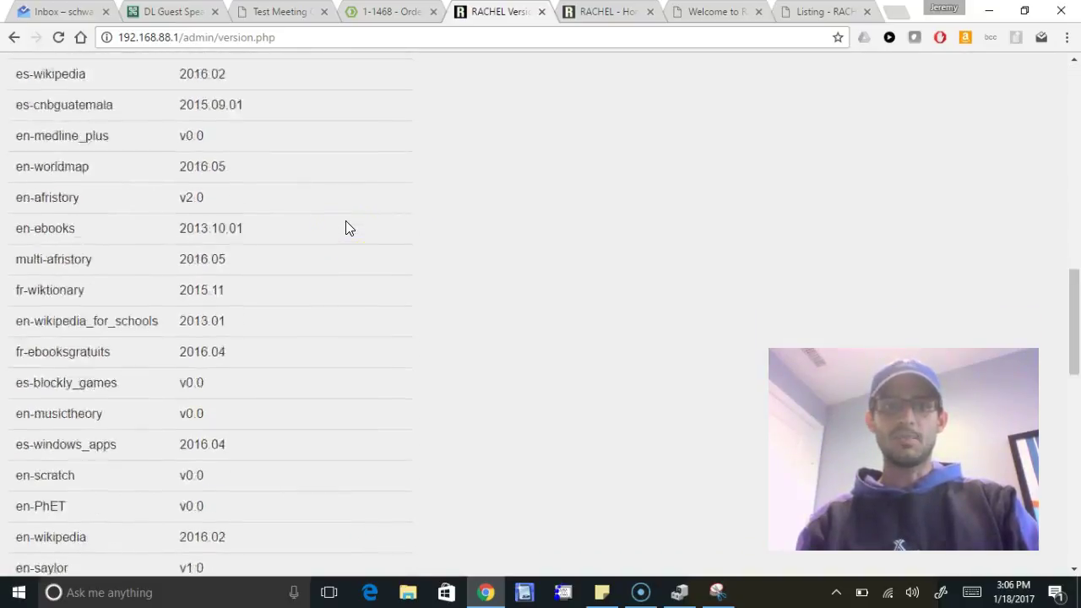
scroll(346, 245, "down", 10)
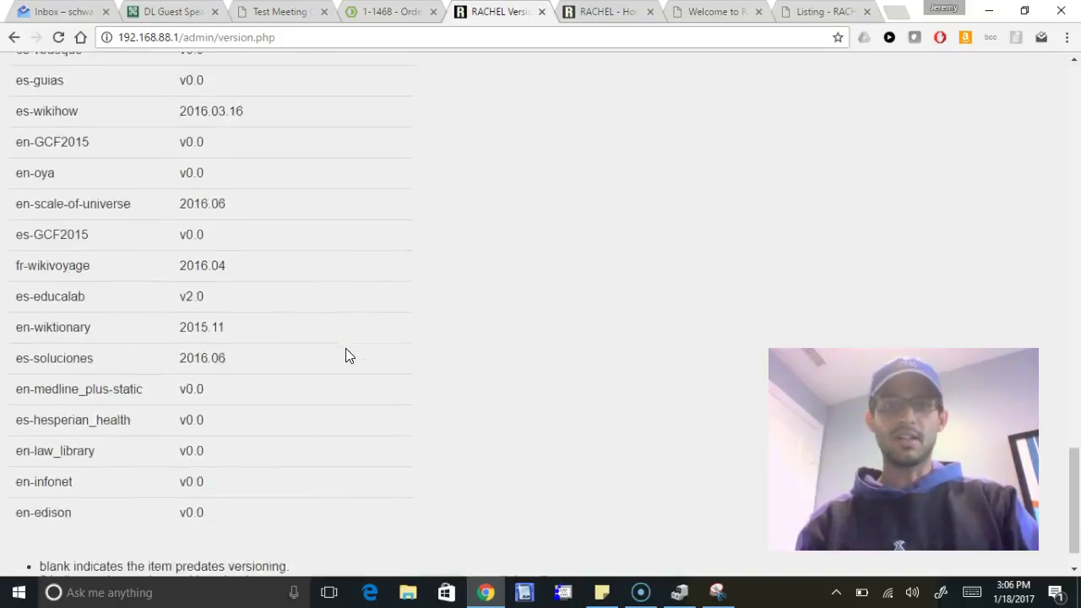
scroll(346, 349, "up", 20)
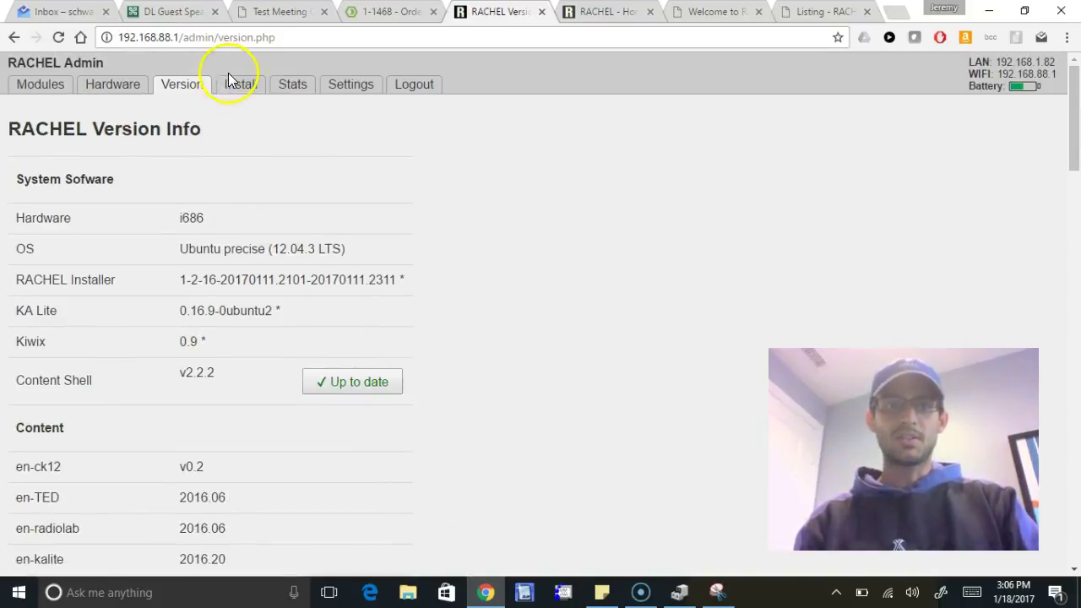
Step: Browse the Add Modules list, then recheck the 103G free storage on the Hardware page
left_click(240, 84)
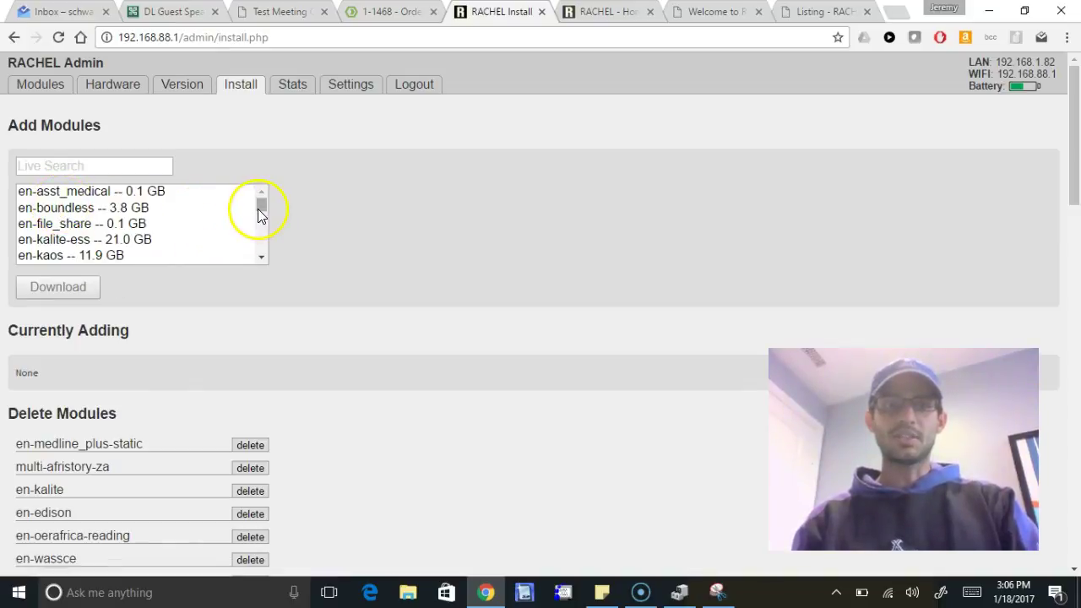
left_click_drag(258, 211, 267, 243)
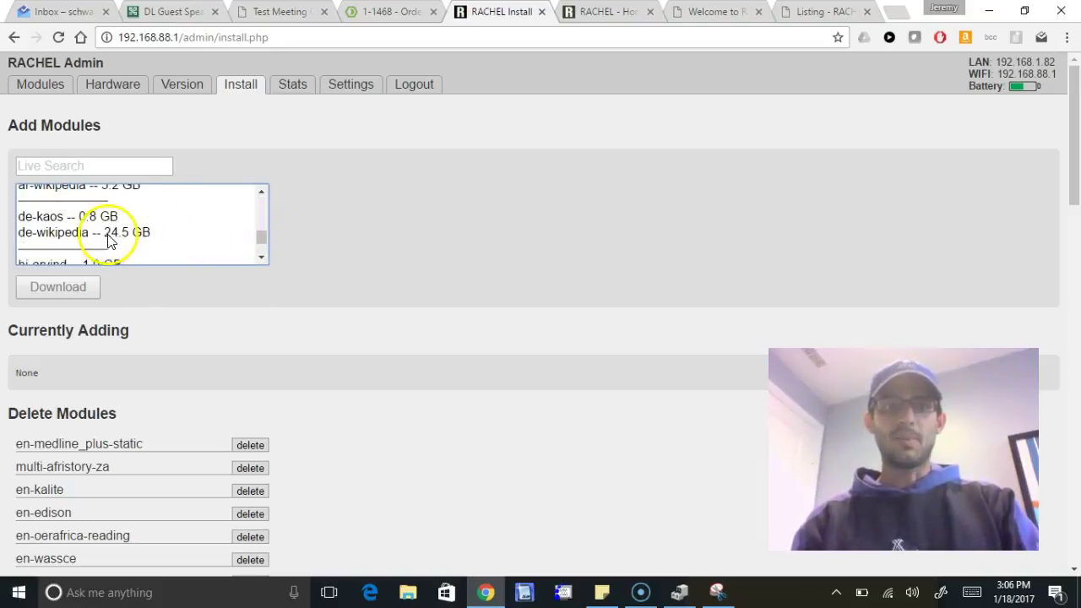
left_click(112, 87)
left_click_drag(393, 285, 424, 281)
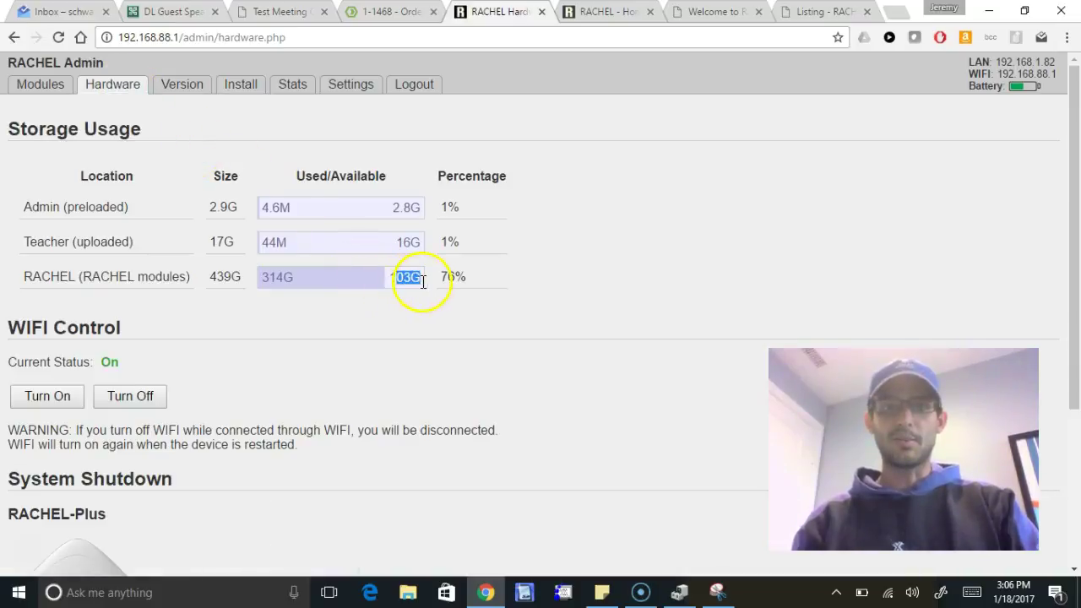
Step: Back on Install, scroll through Delete Modules, headed by en-medline_plus-static
left_click(240, 87)
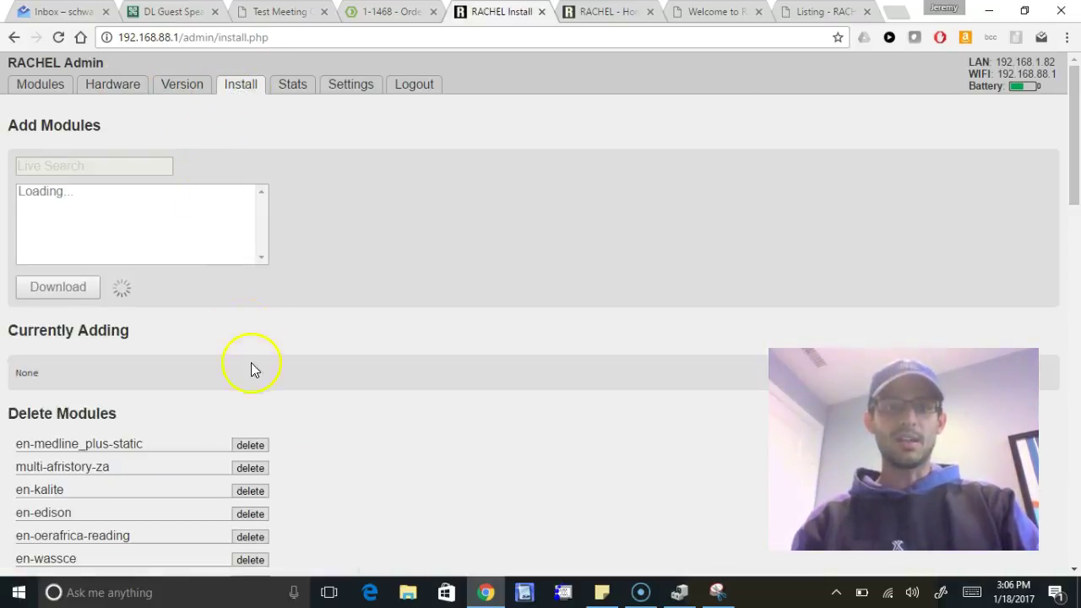
scroll(254, 372, "down", 2)
scroll(249, 326, "down", 3)
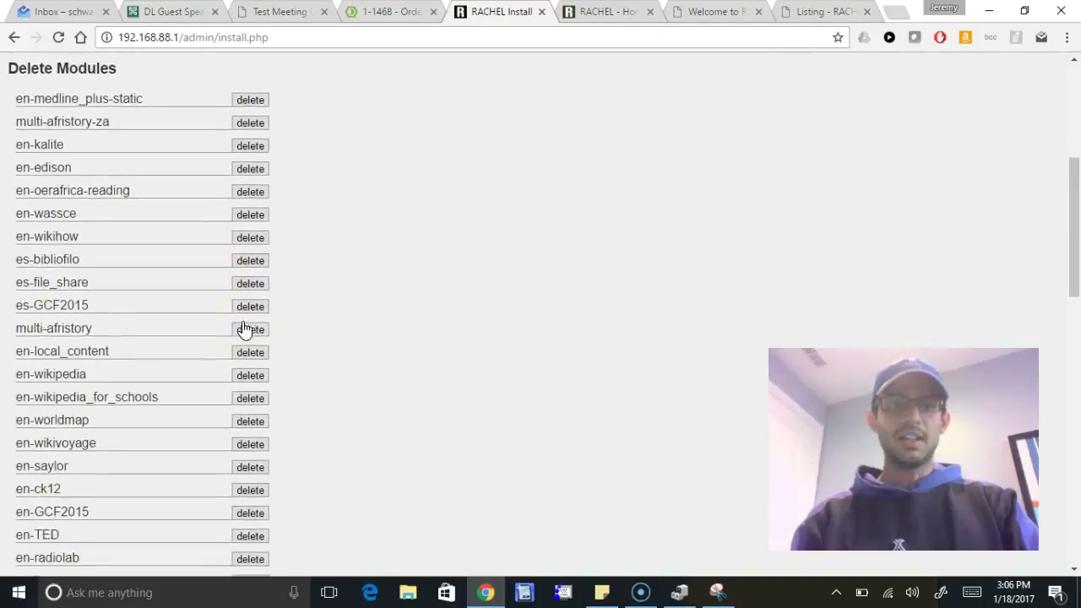
scroll(244, 328, "down", 3)
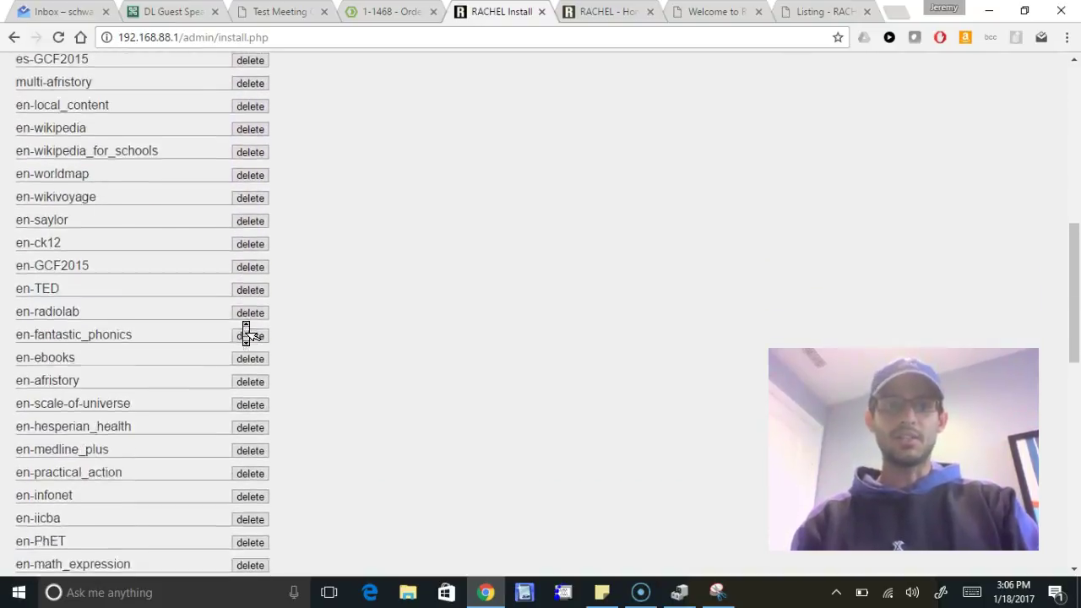
scroll(247, 338, "down", 3)
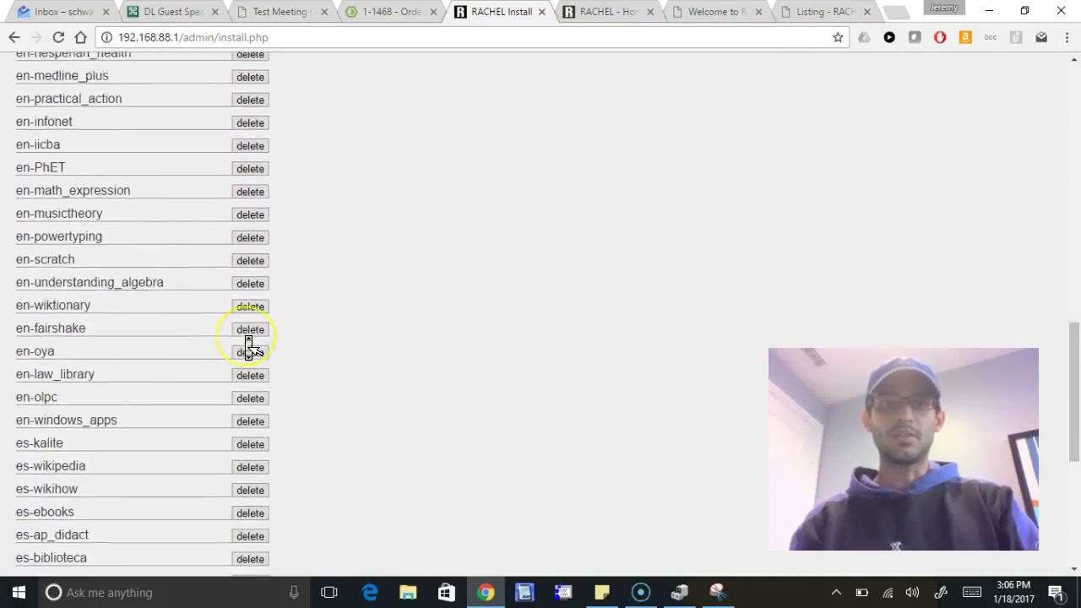
scroll(249, 344, "up", 8)
scroll(249, 350, "up", 4)
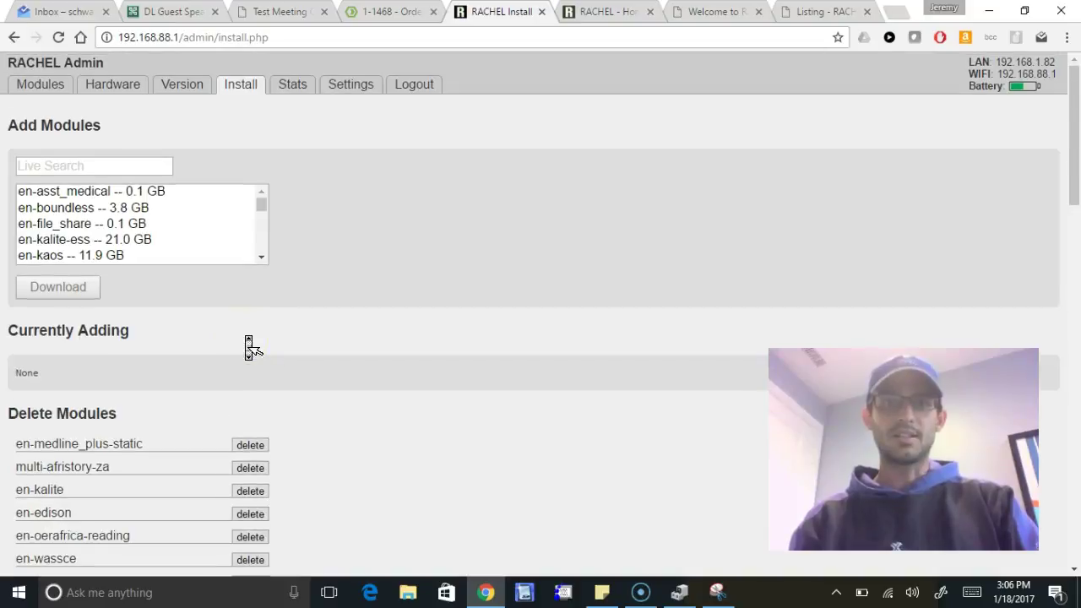
Step: Review the 12–18 Jan 2017 usage stats, then open the Settings Change Password form
left_click(304, 88)
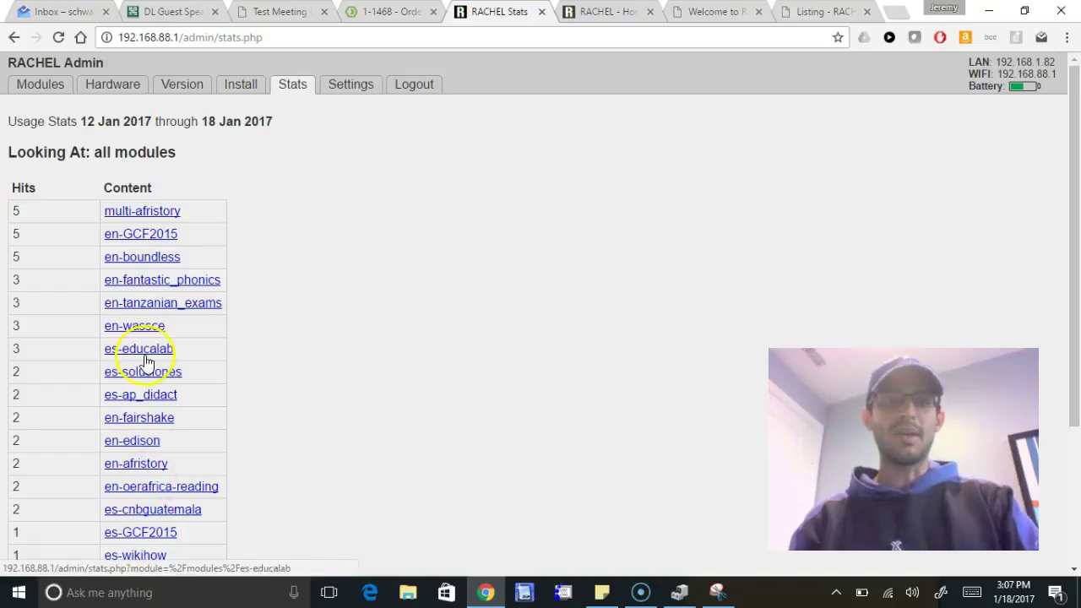
left_click(350, 85)
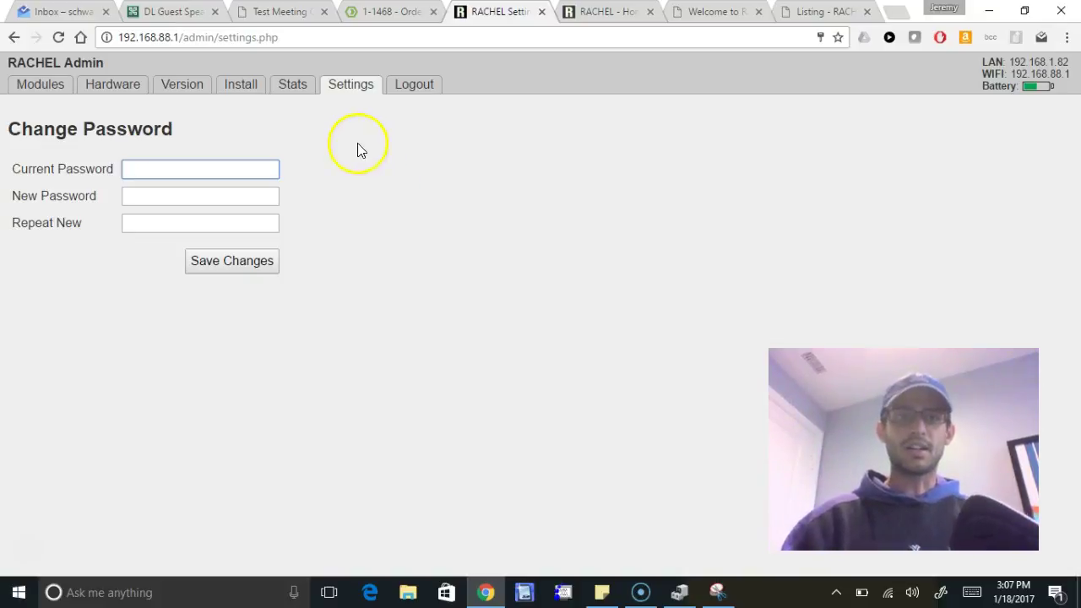
Step: Log out of the admin portal and log back in via Admin with the saved credentials
left_click(416, 88)
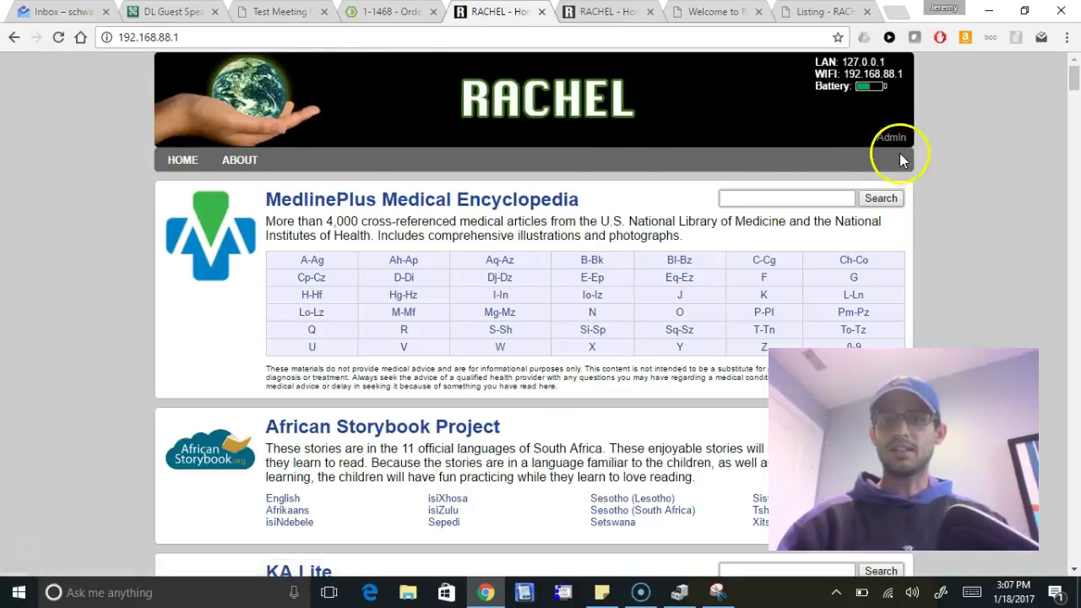
left_click(890, 138)
left_click(613, 233)
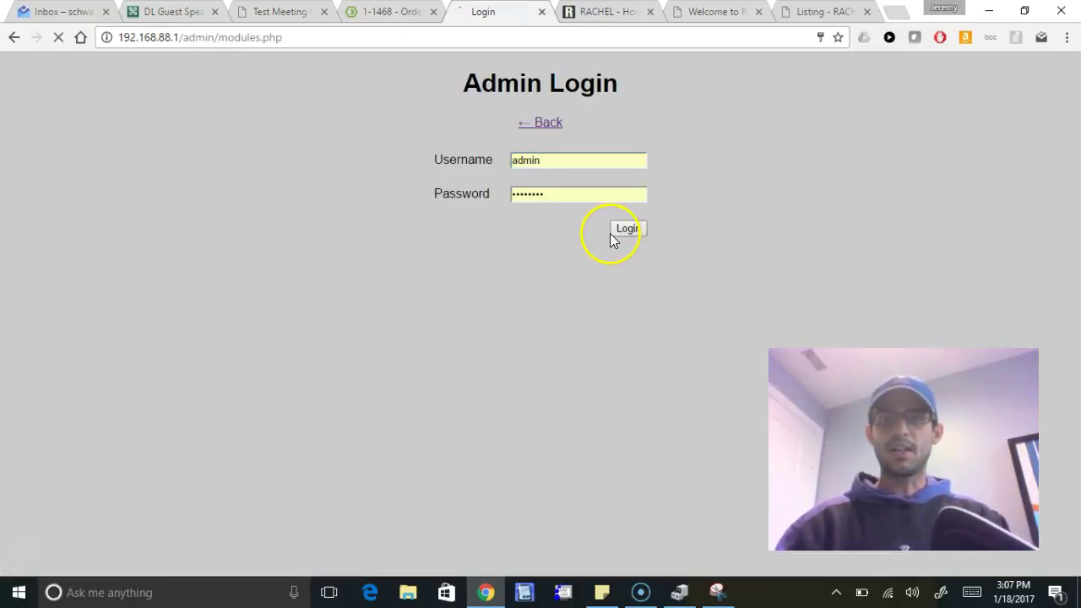